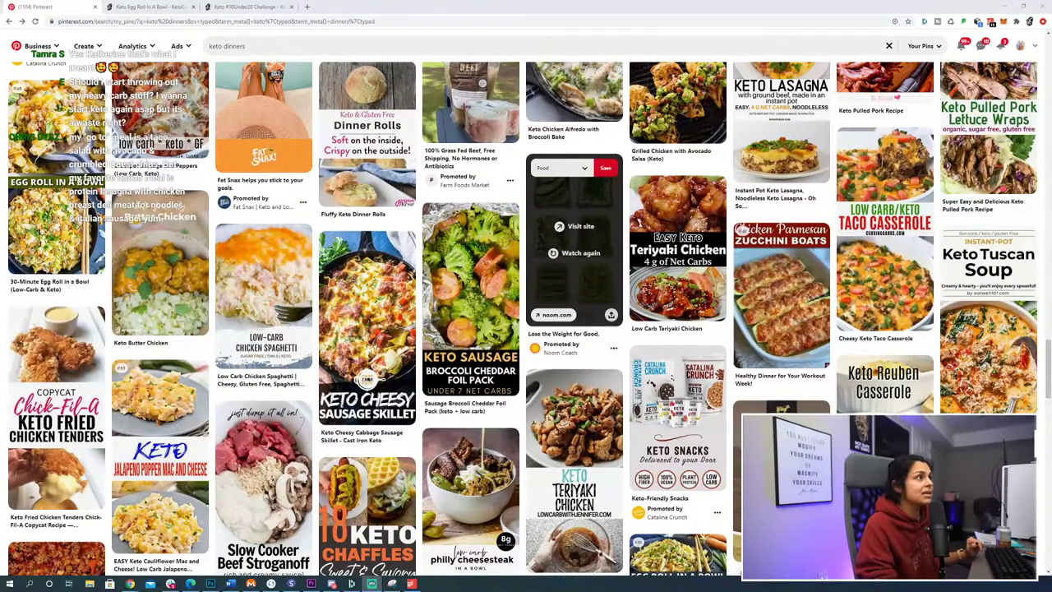
Look through the keto dinners results for meal ideas
key(alt+Tab)
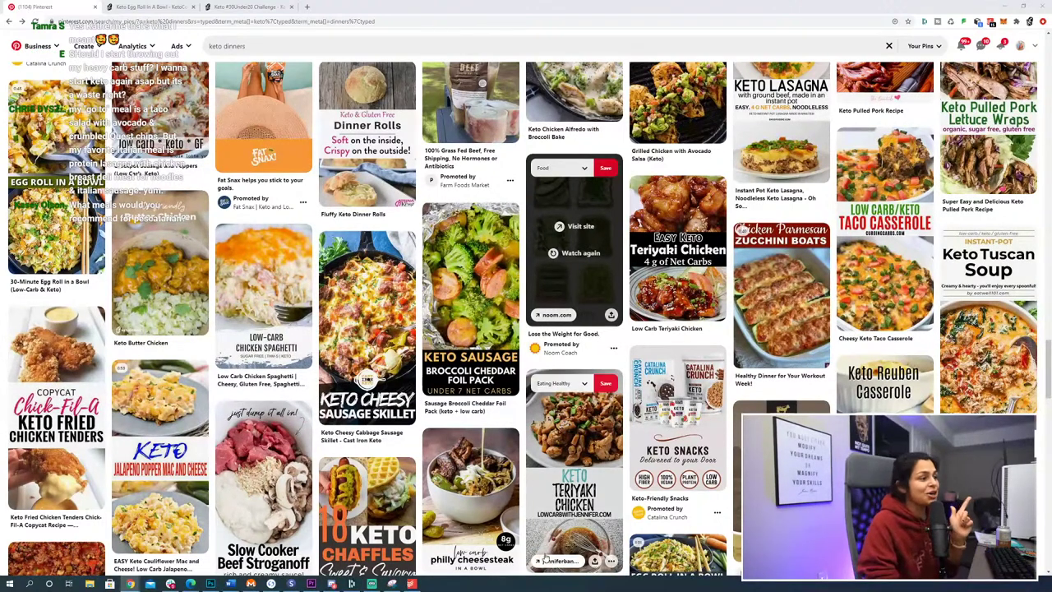
scroll(517, 522, down, 2)
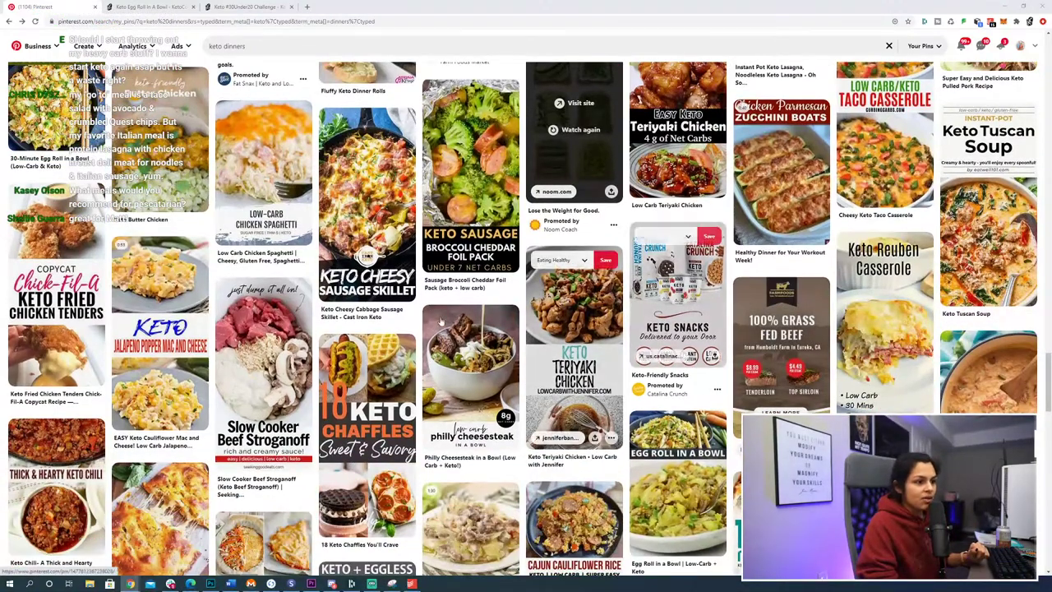
scroll(450, 474, down, 2)
scroll(450, 474, down, 2)
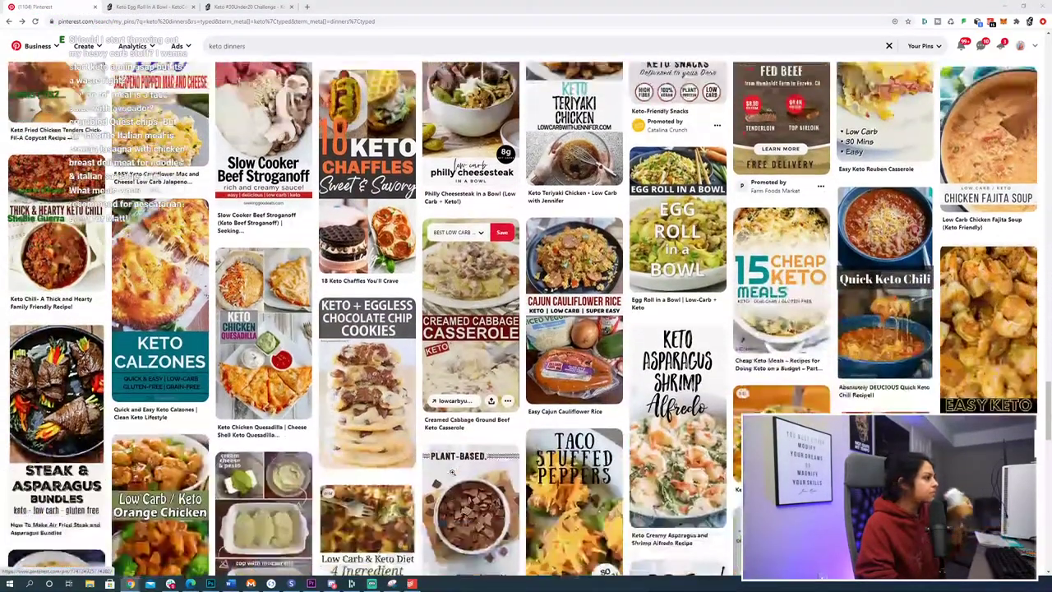
scroll(397, 494, down, 2)
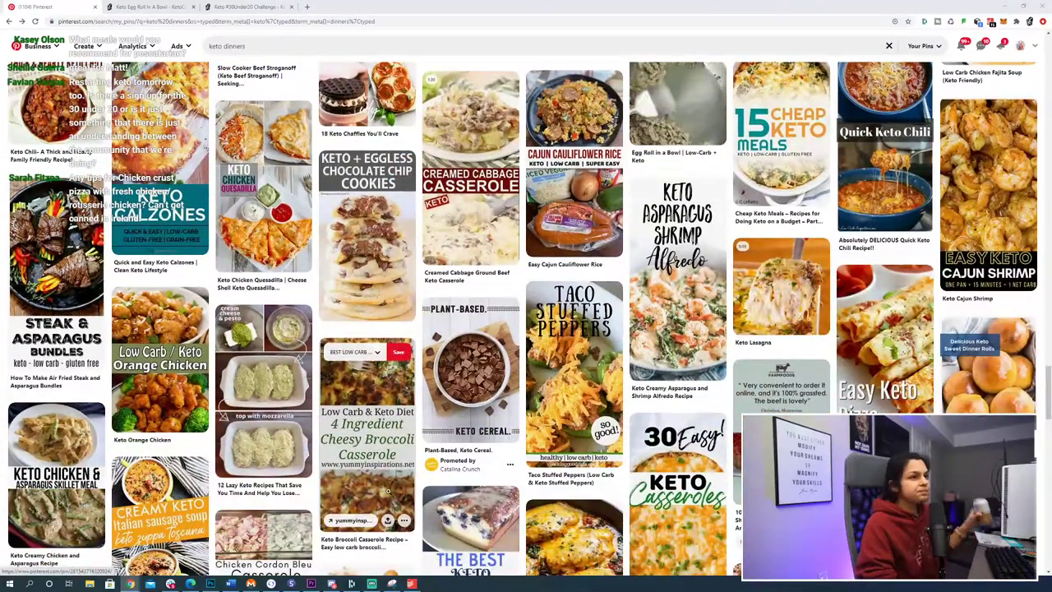
scroll(566, 430, down, 3)
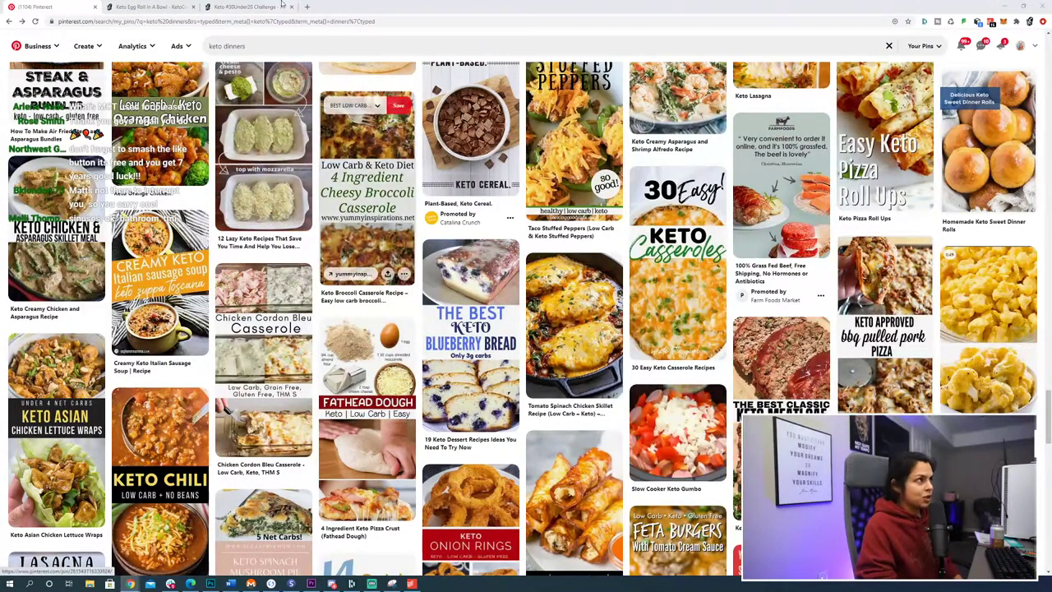
Check the Keto #30Under20 Challenge page and the Keto Egg Roll In A Bowl recipe, and return to the Pinterest results
click(250, 7)
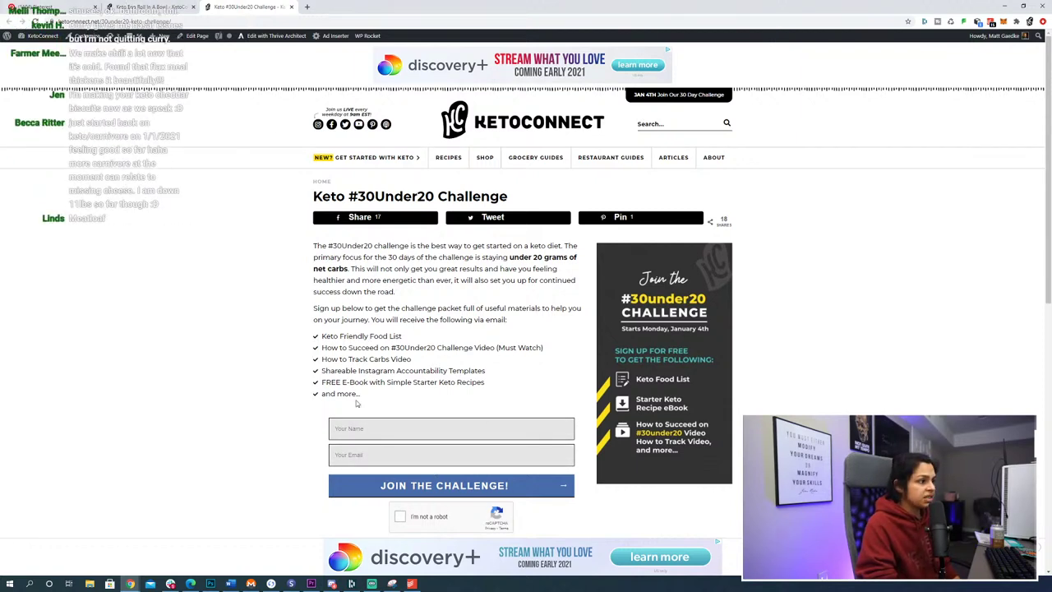
click(148, 7)
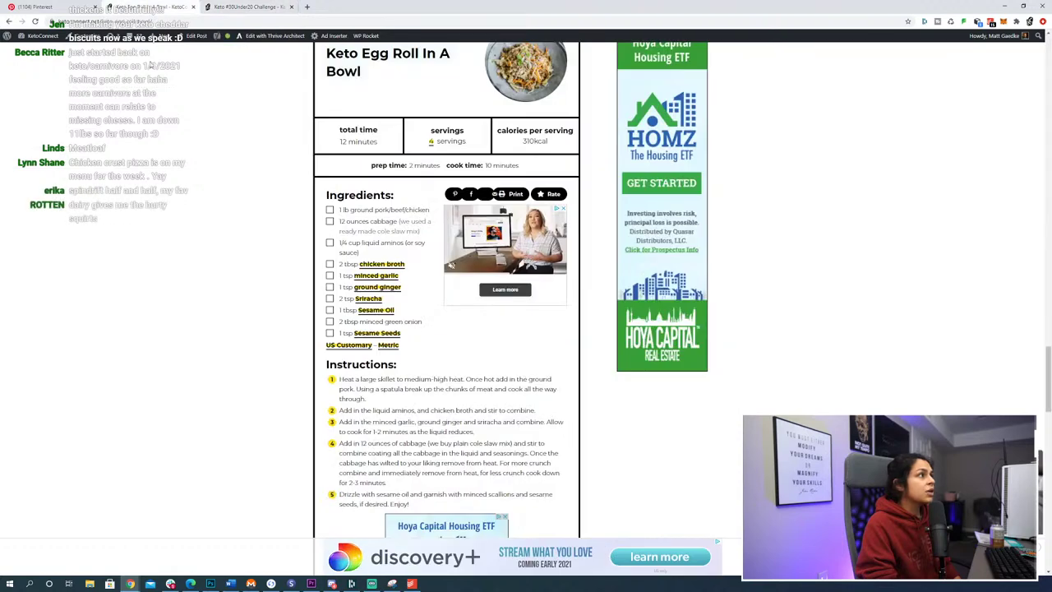
click(49, 6)
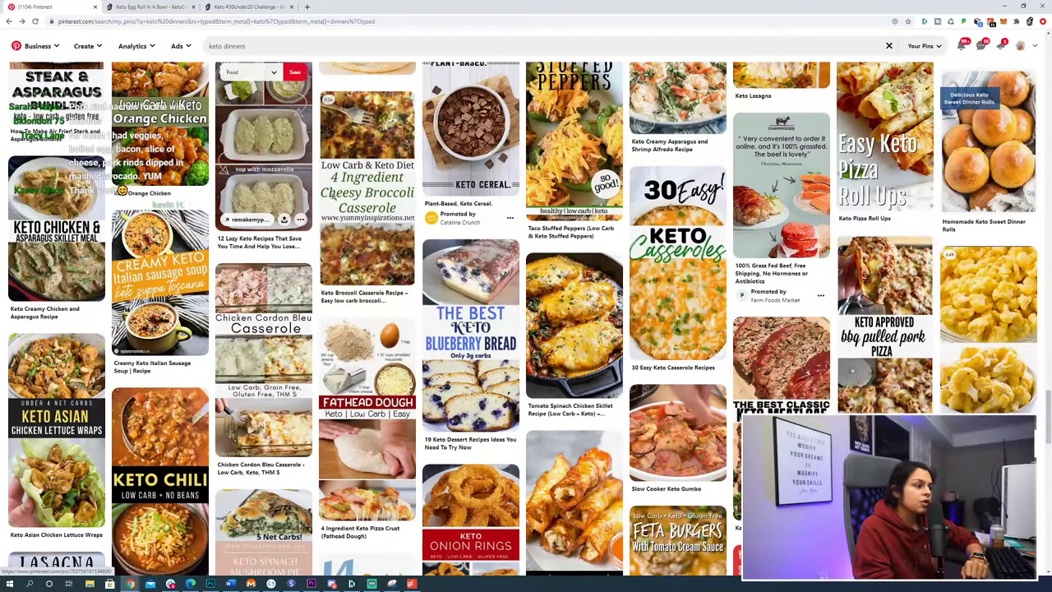
Find the Keto Sesame Pork and Green Beans pin further down the keto dinners results, open it and play its video
scroll(493, 458, down, 6)
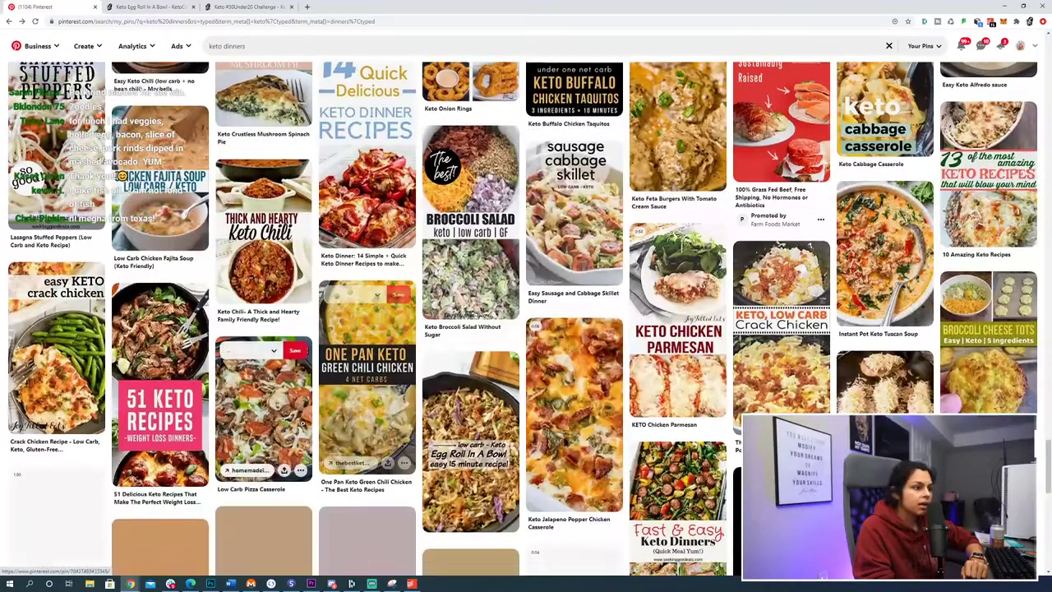
scroll(277, 437, down, 2)
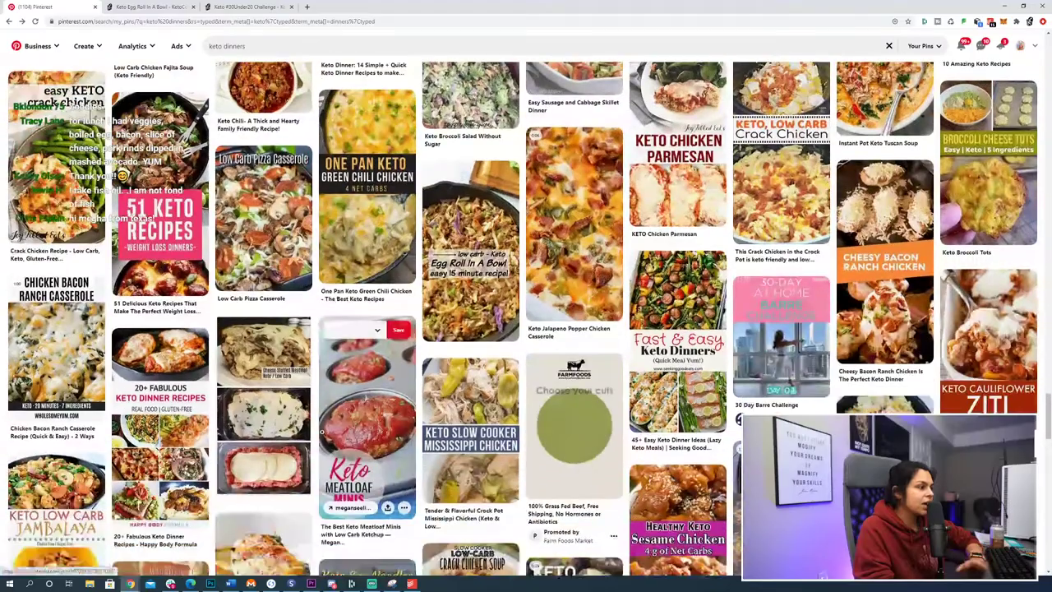
scroll(321, 430, down, 2)
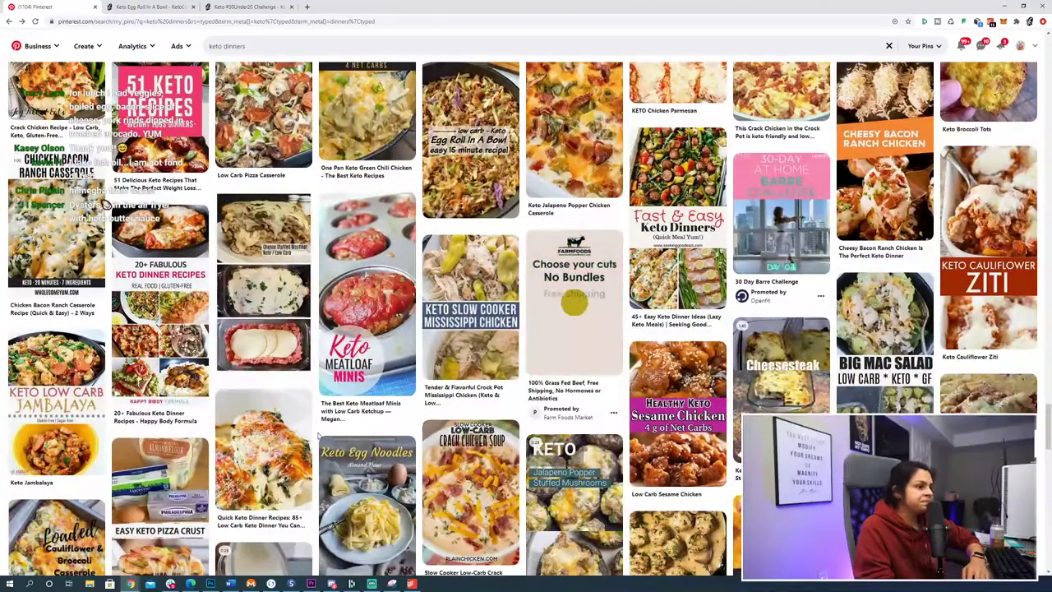
scroll(315, 434, down, 2)
scroll(314, 434, down, 4)
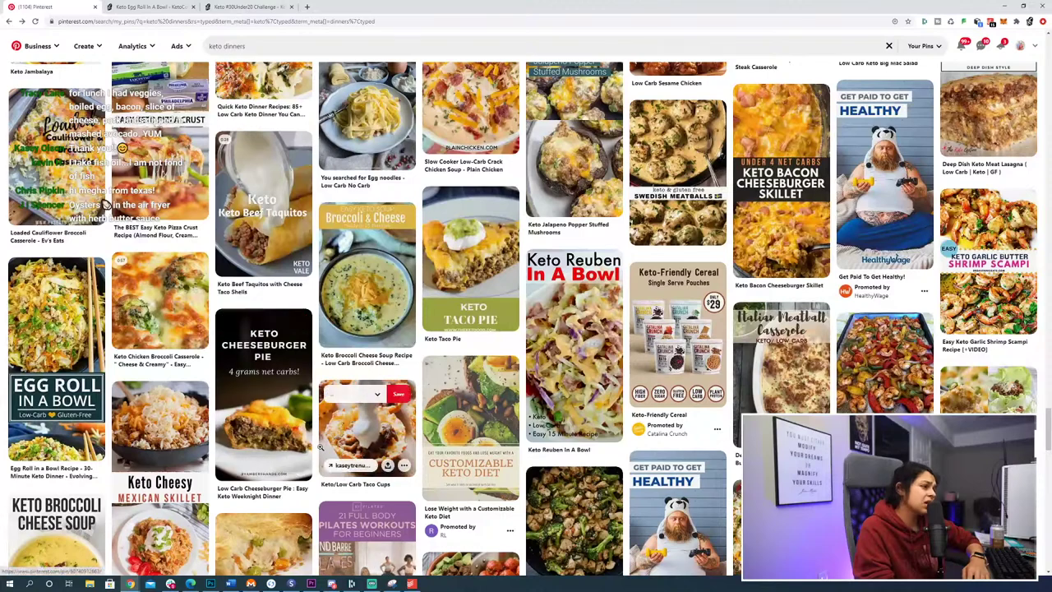
scroll(318, 444, down, 3)
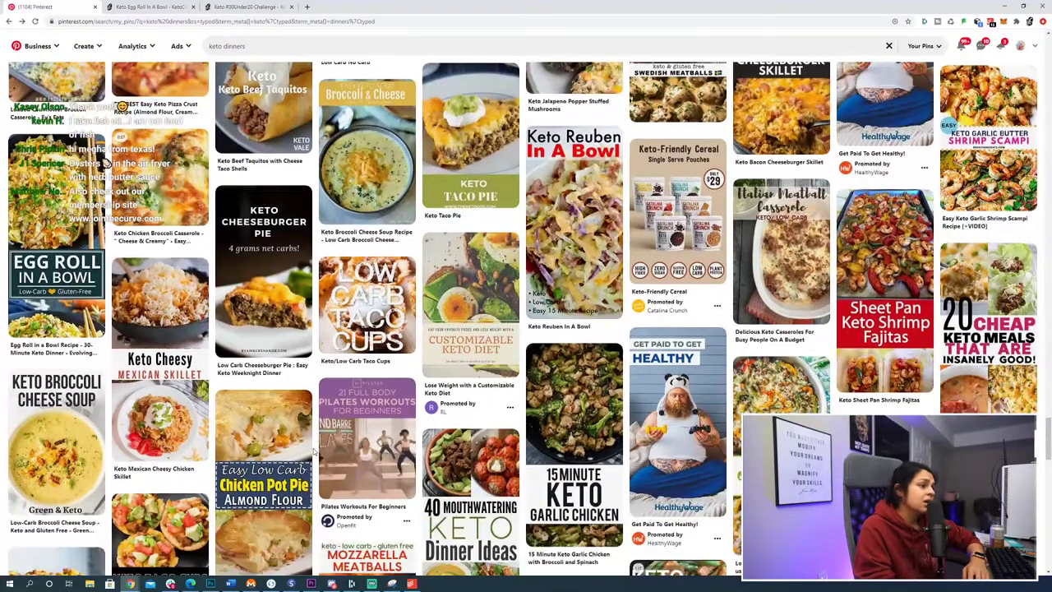
scroll(313, 451, down, 4)
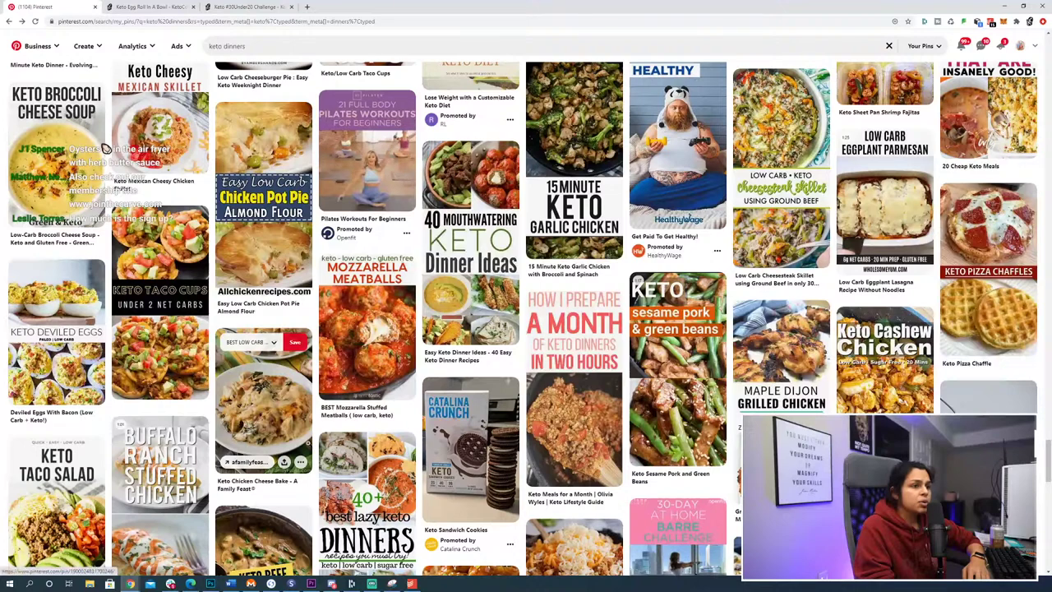
scroll(312, 448, down, 1)
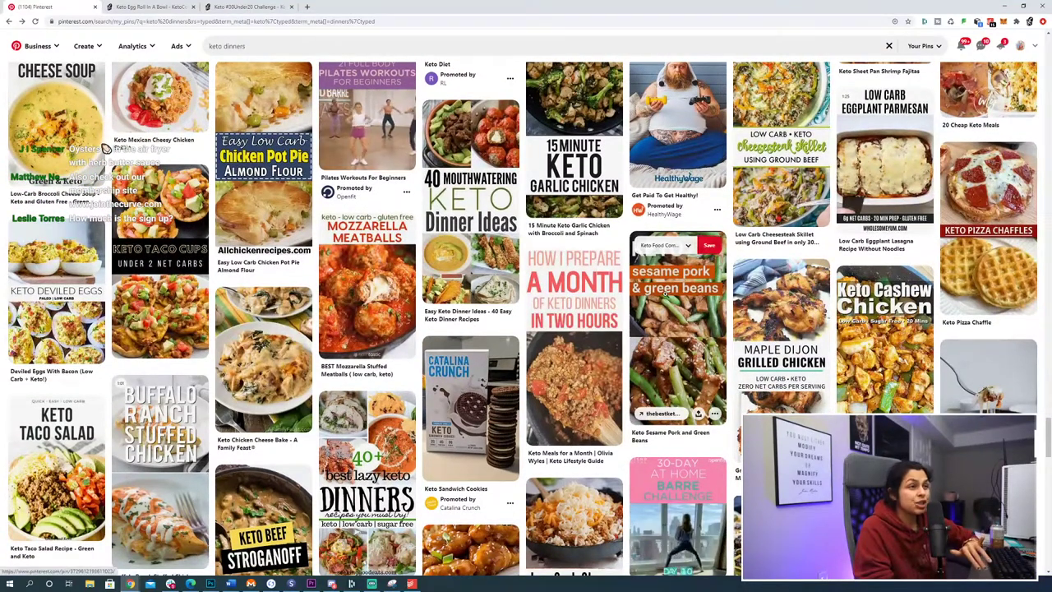
click(666, 355)
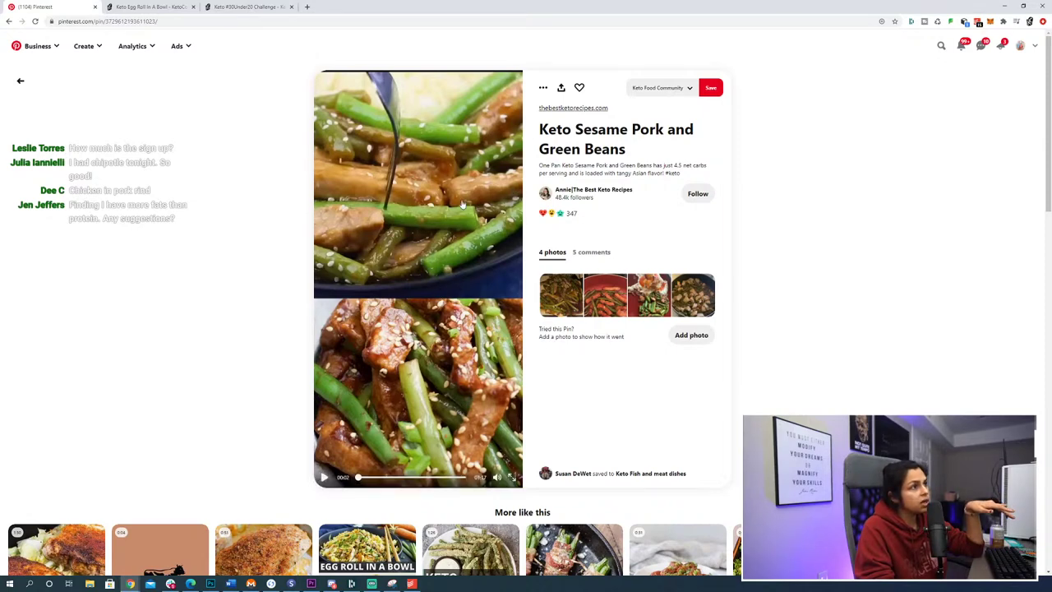
click(493, 233)
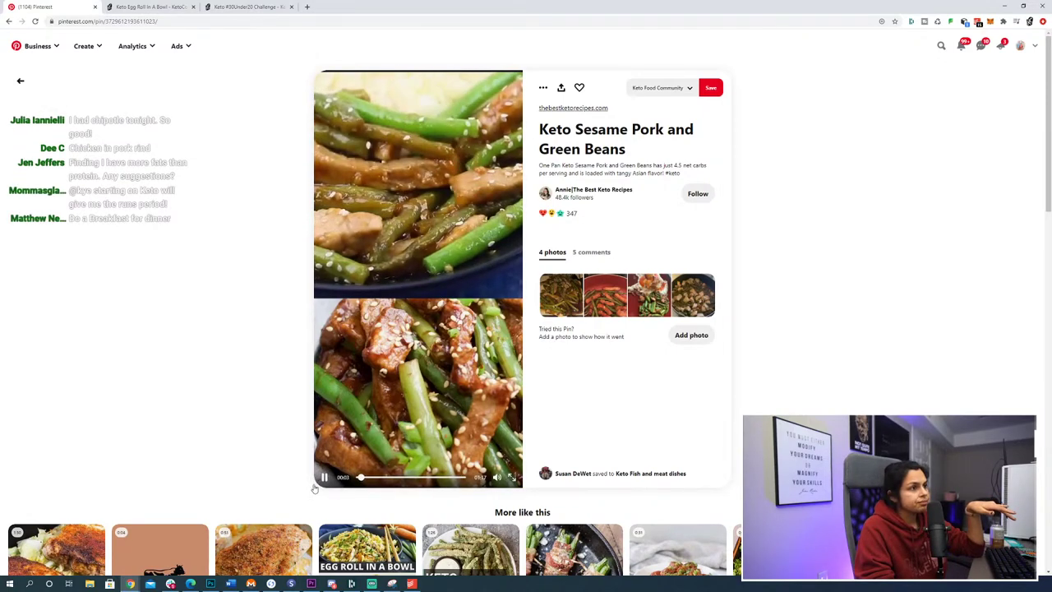
Open the pin's source recipe on thebestketorecipes.com and examine its ingredients and instructions
click(591, 112)
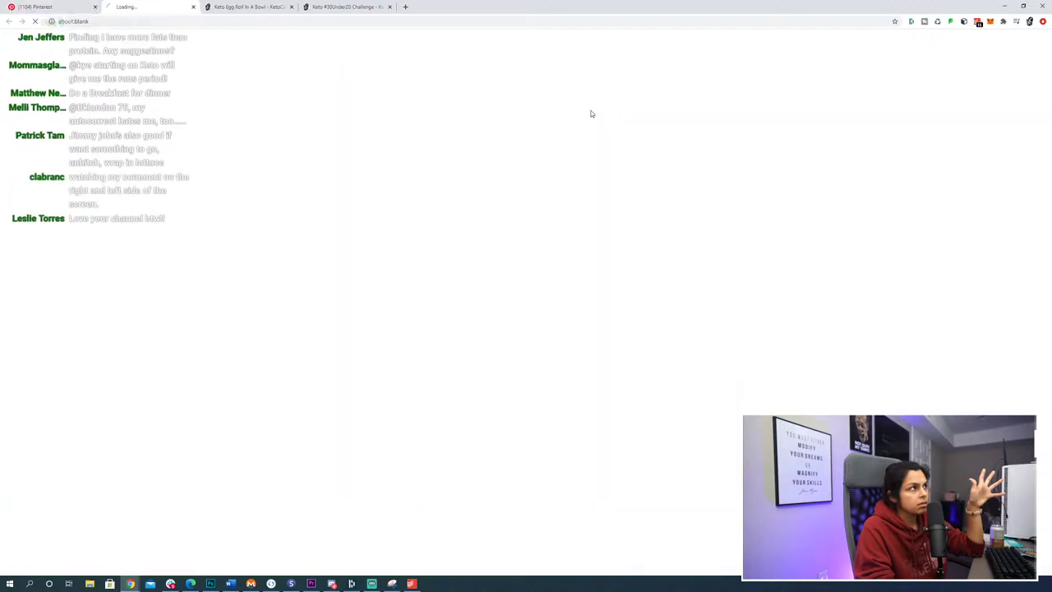
scroll(231, 327, down, 15)
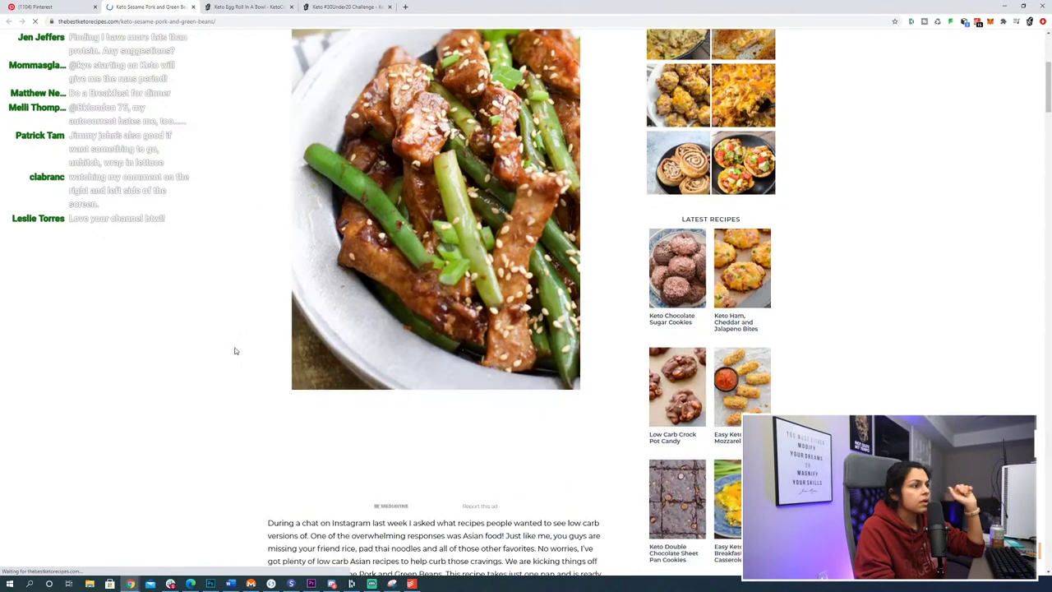
scroll(231, 345, down, 4)
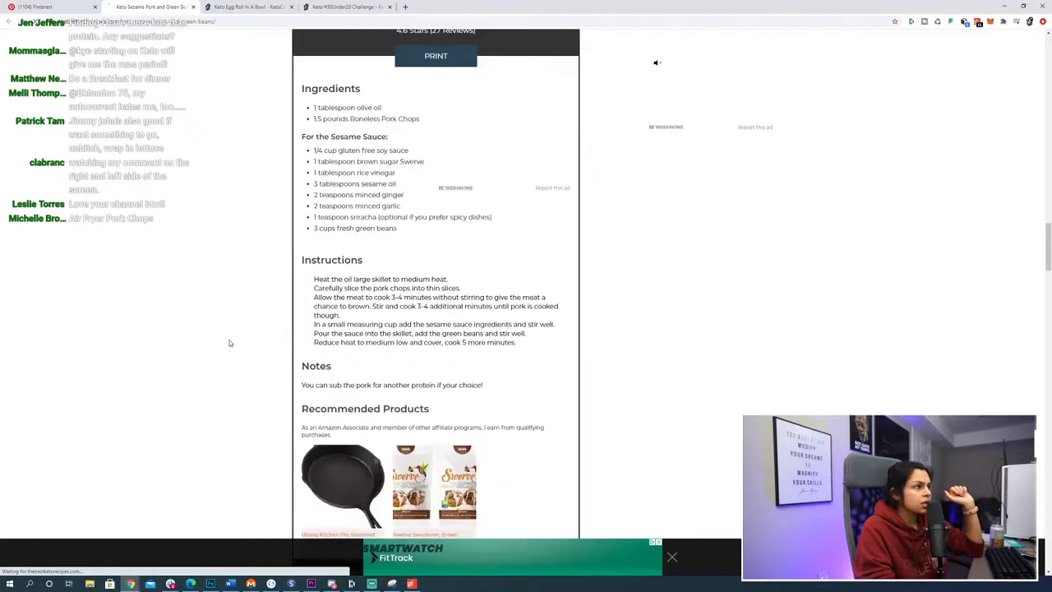
scroll(230, 343, up, 2)
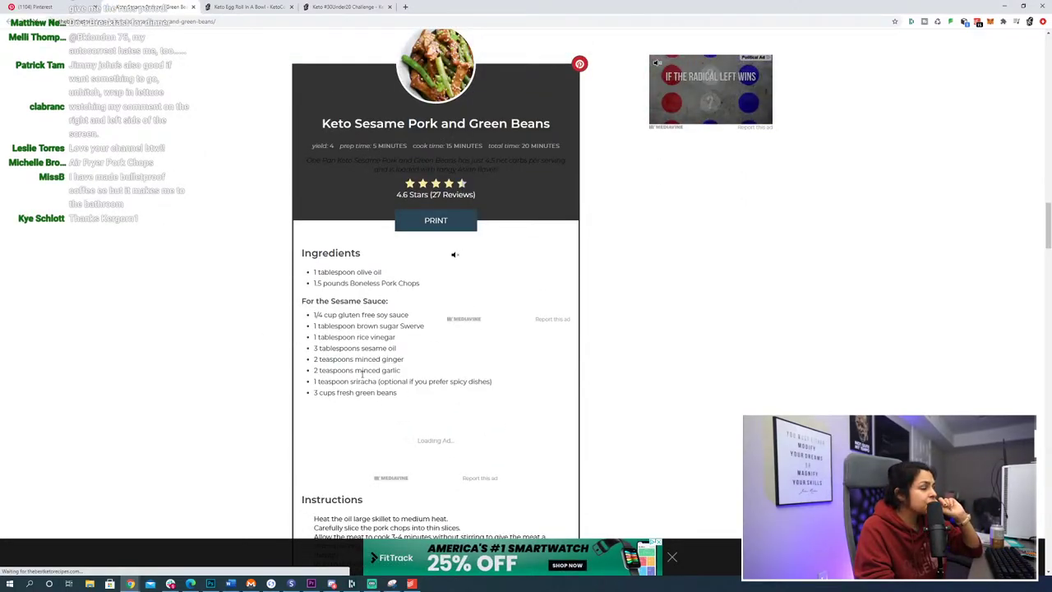
Highlight the brown sugar Swerve ingredient in the sesame sauce list, review the recipe and close its page
triple_click(366, 324)
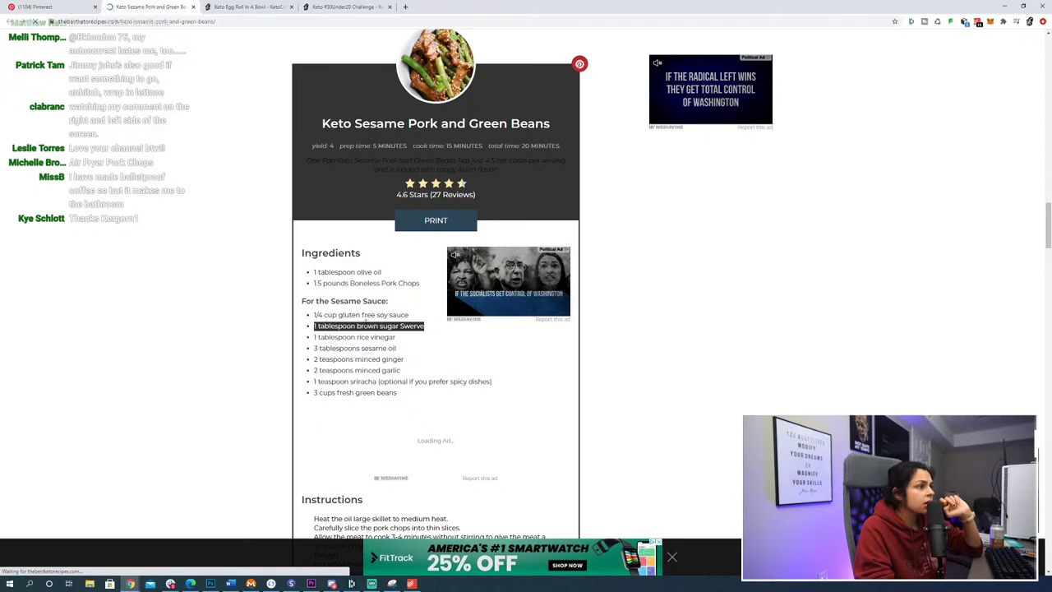
click(353, 328)
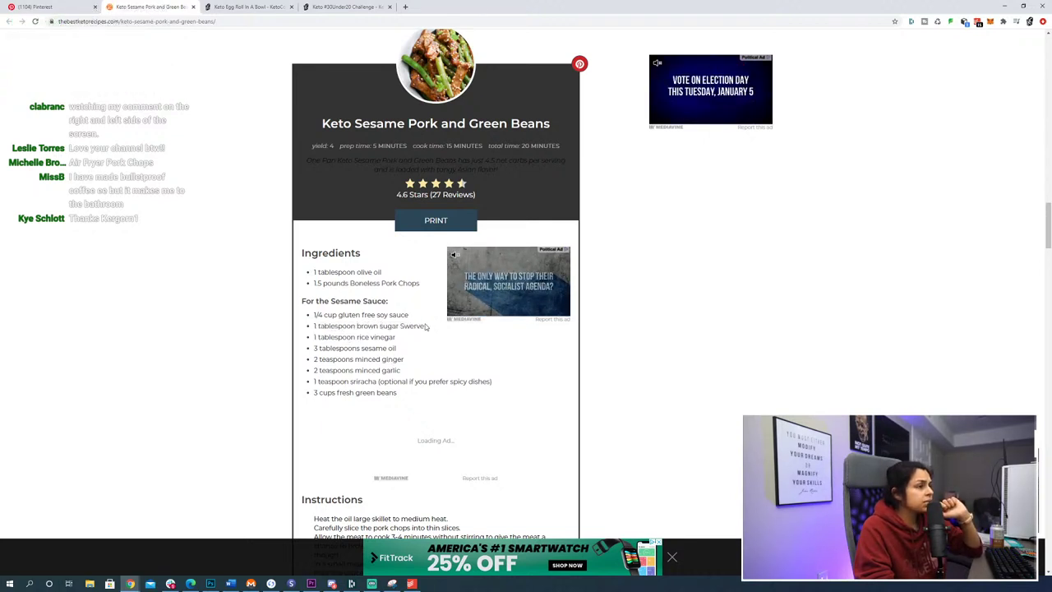
drag(426, 326, 357, 327)
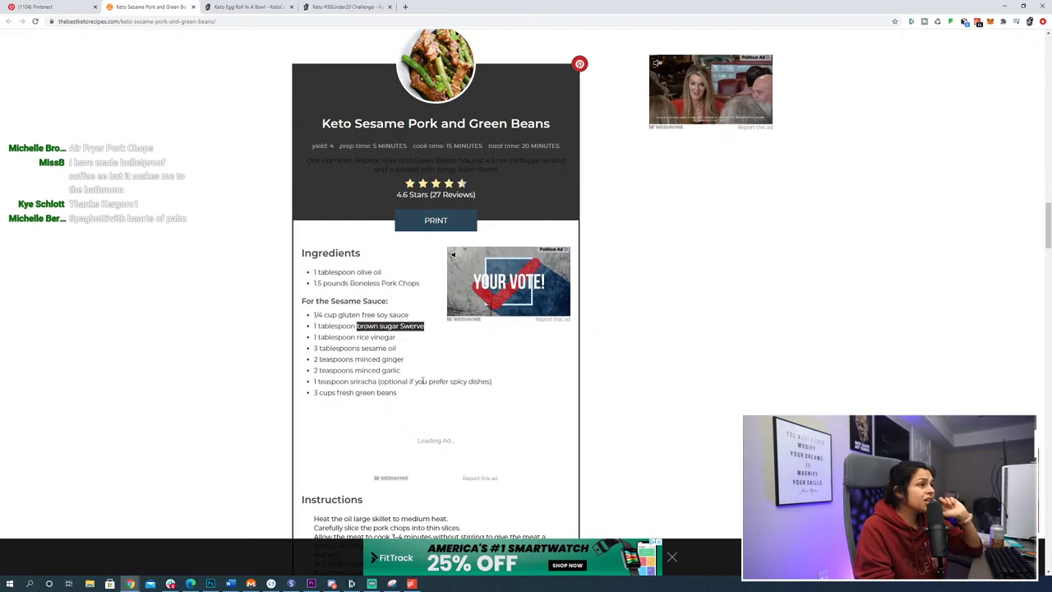
click(258, 324)
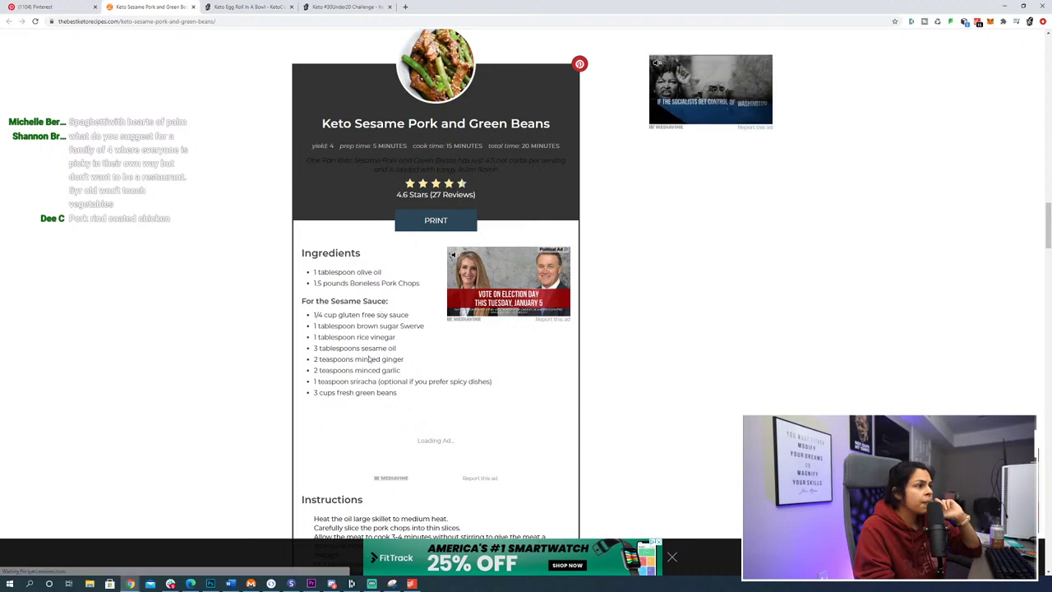
scroll(379, 366, up, 7)
scroll(387, 374, up, 2)
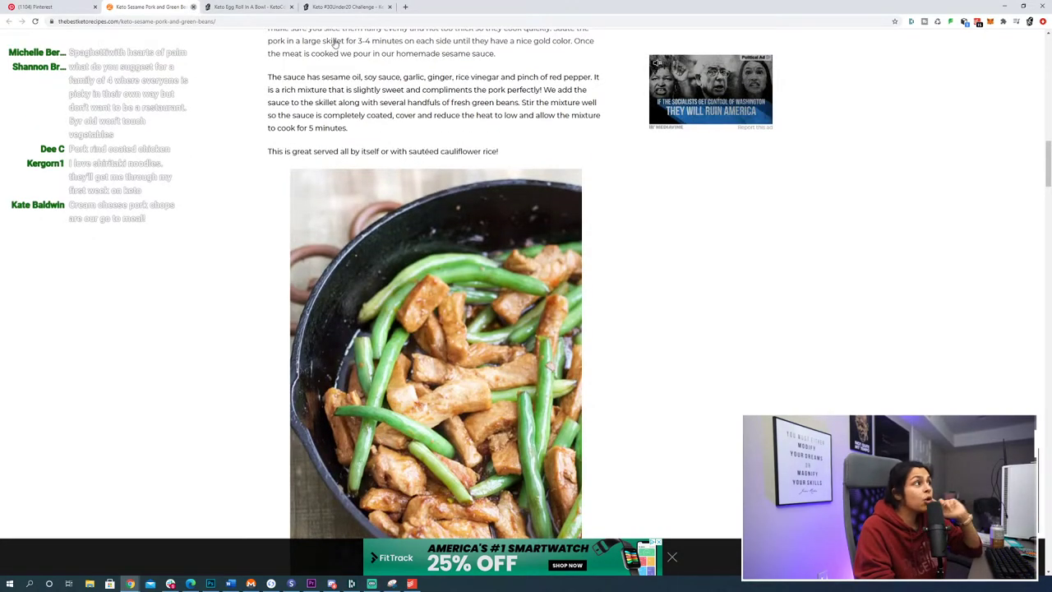
key(ctrl+w)
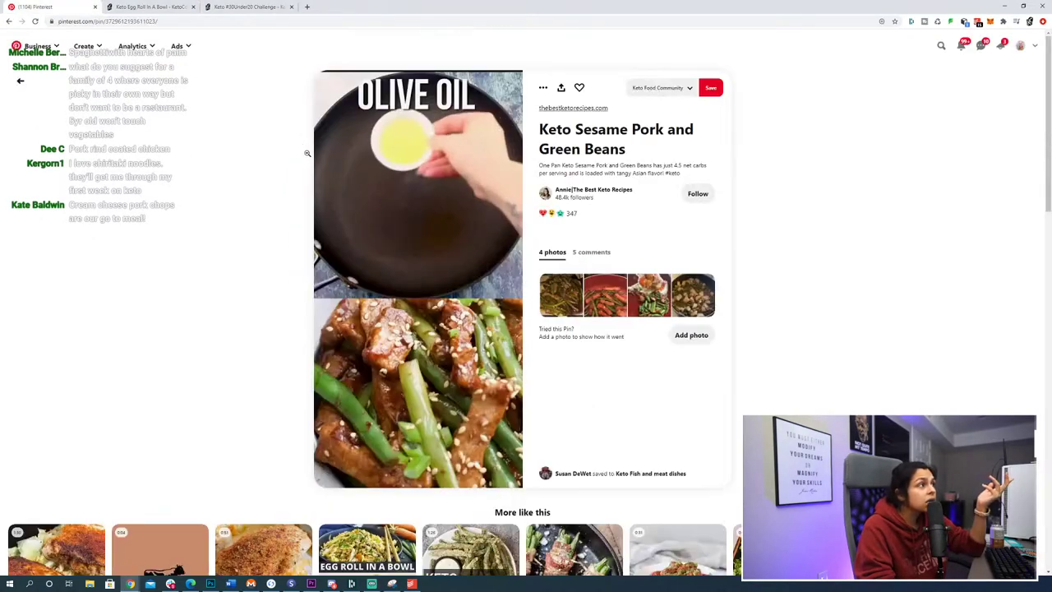
Save the Keto Sesame Pork and Green Beans pin to the existing Meal Planning Board and return to the keto dinners results
click(689, 89)
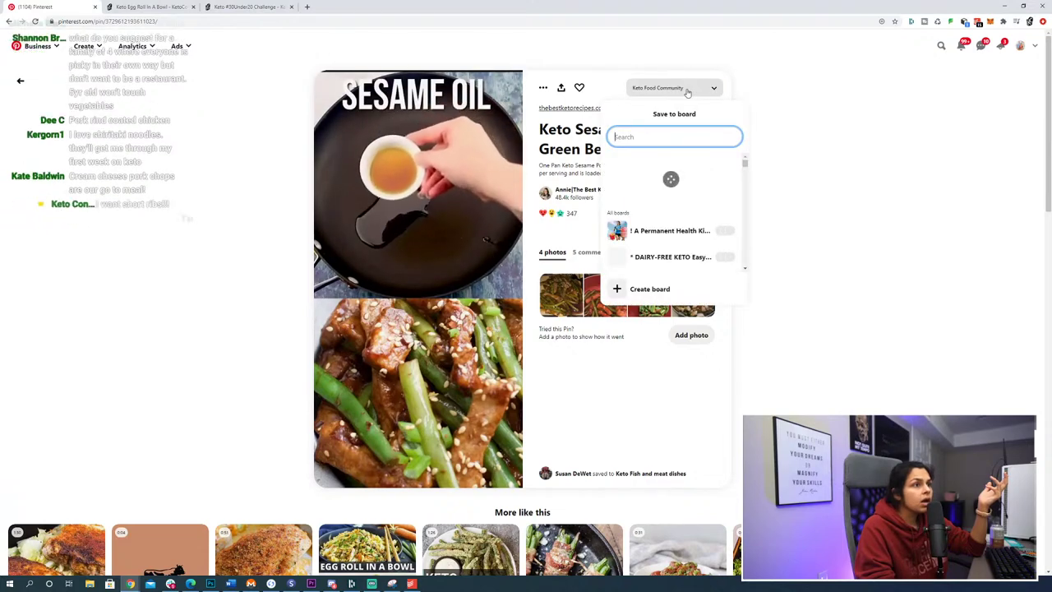
scroll(682, 234, down, 5)
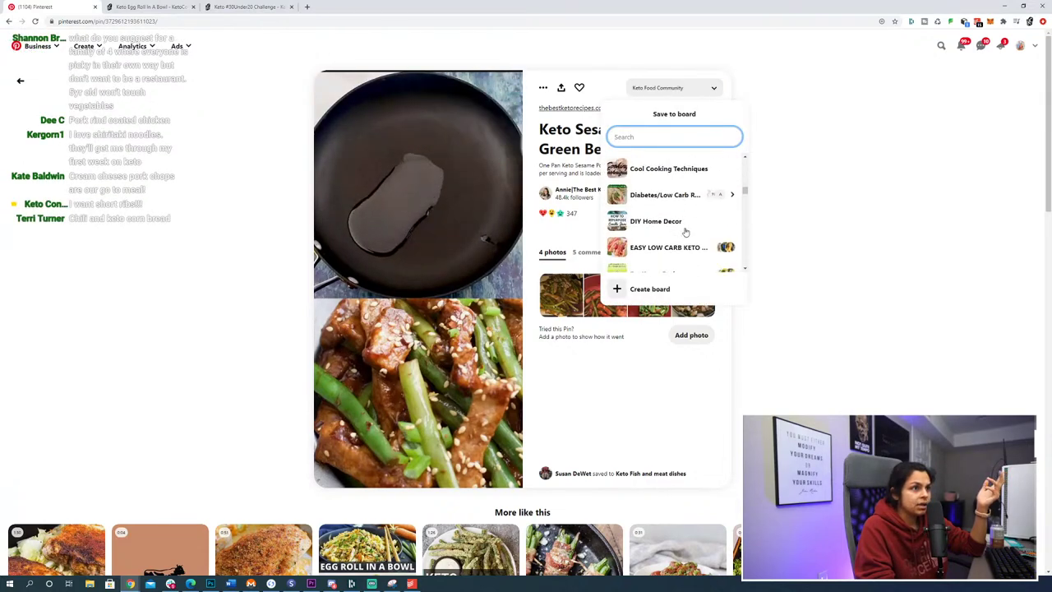
scroll(685, 232, up, 5)
click(637, 137)
text(megh)
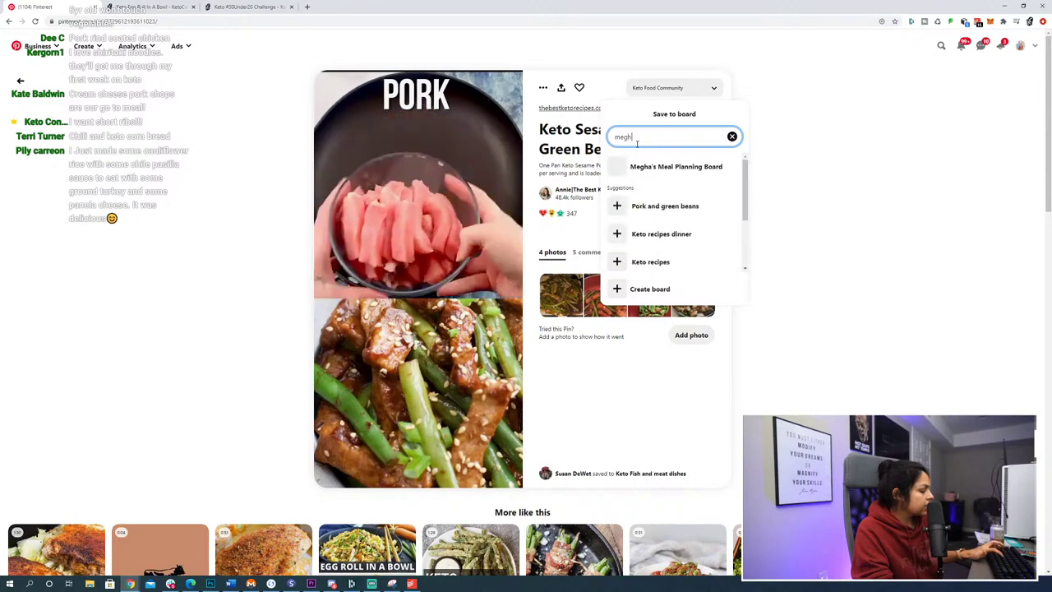
text(a)
mouse_move(655, 164)
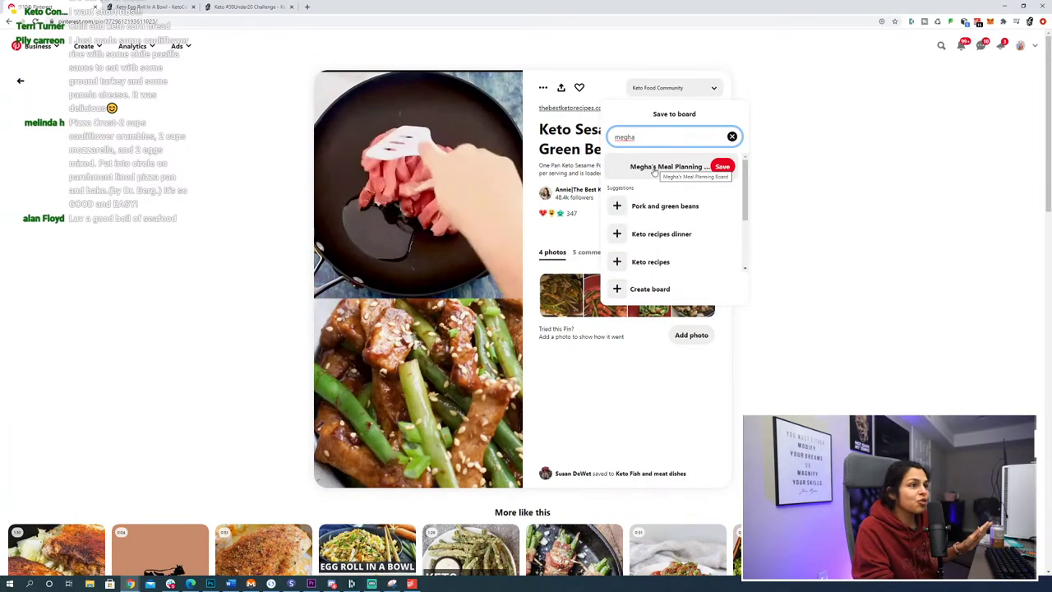
click(657, 169)
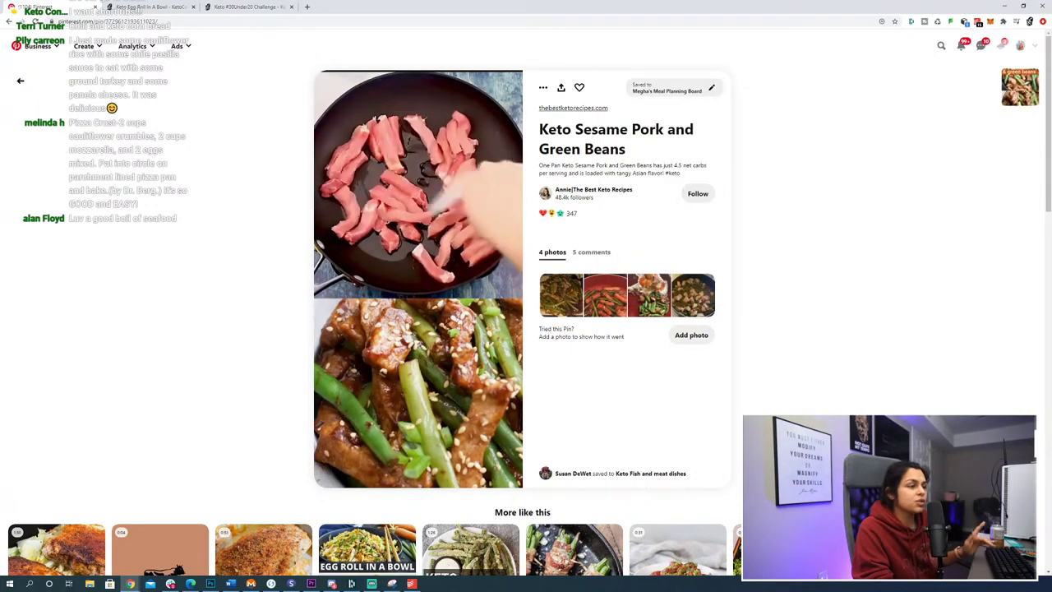
click(904, 265)
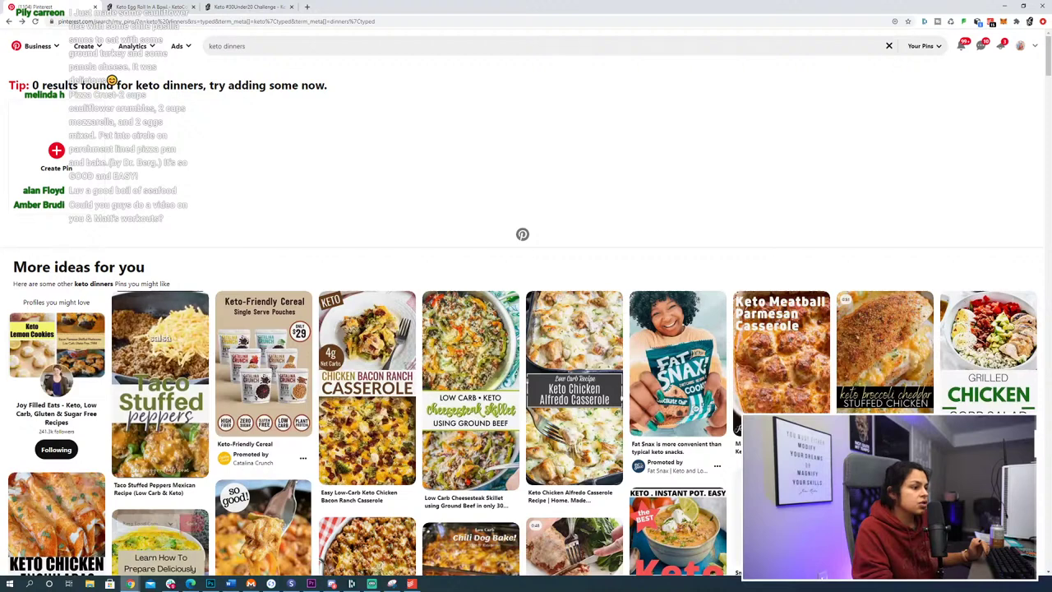
Open the Pinterest profile's saved boards and open the Meal Planning Board
key(alt+Tab)
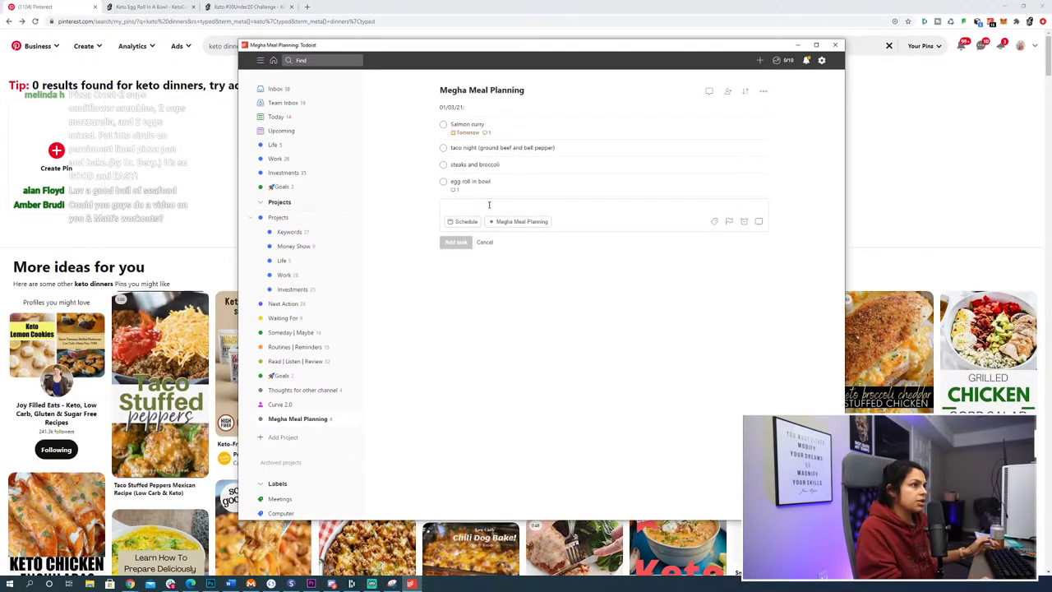
click(489, 205)
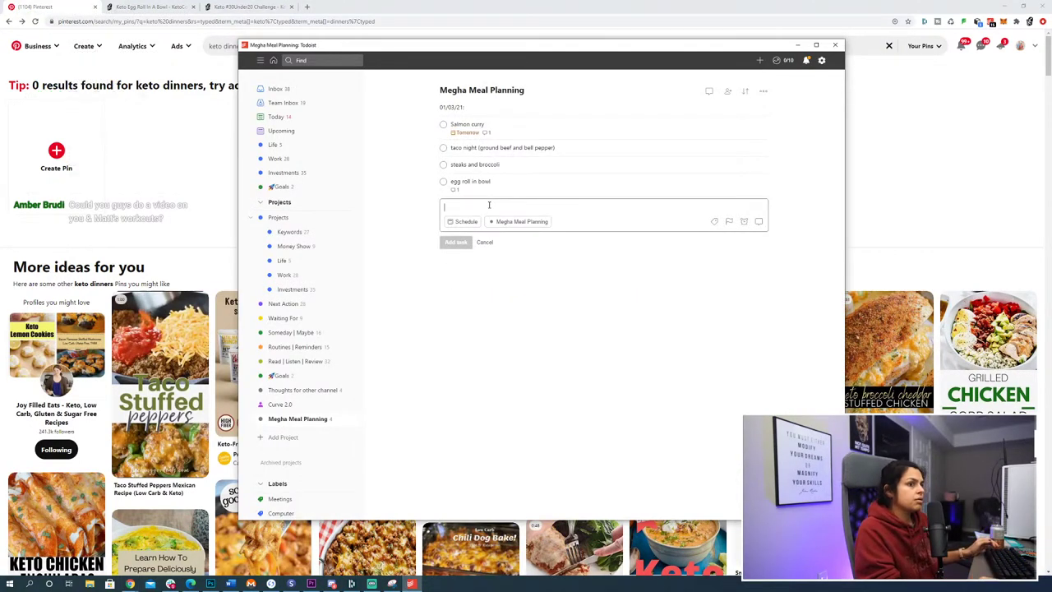
click(157, 182)
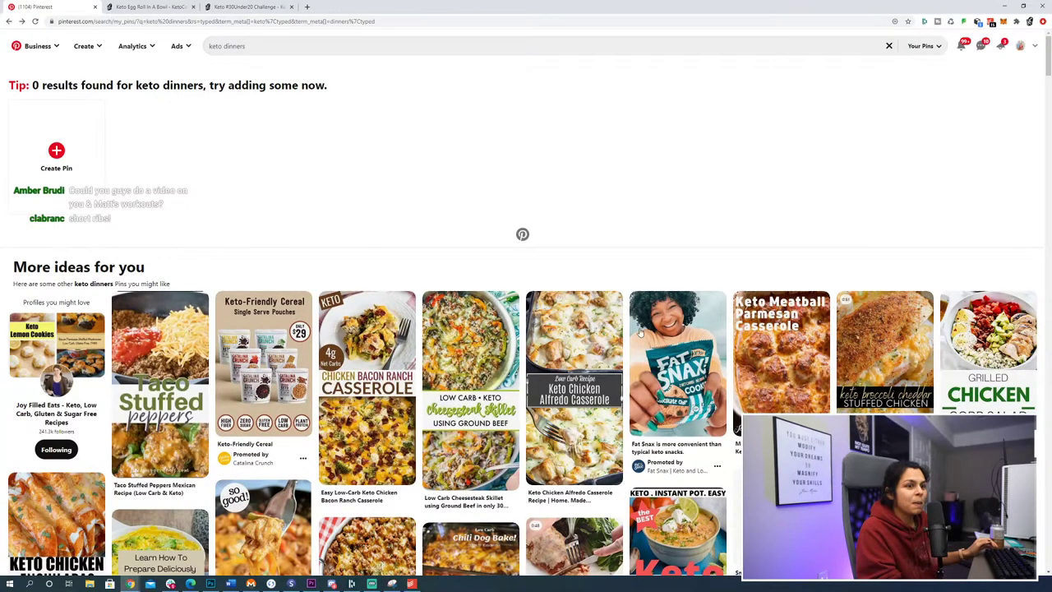
scroll(641, 331, down, 5)
scroll(521, 190, up, 5)
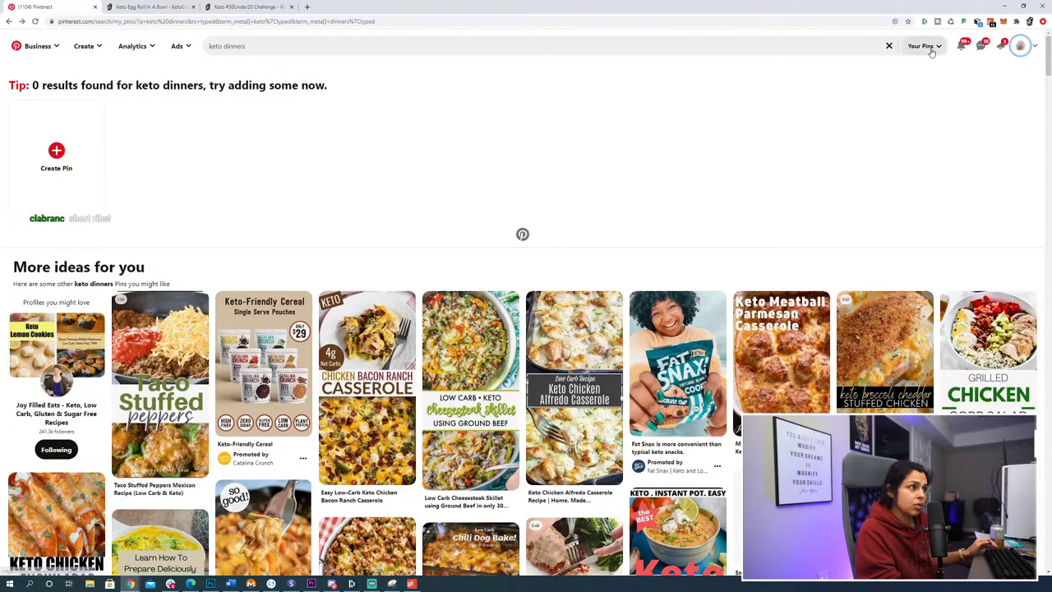
click(1019, 46)
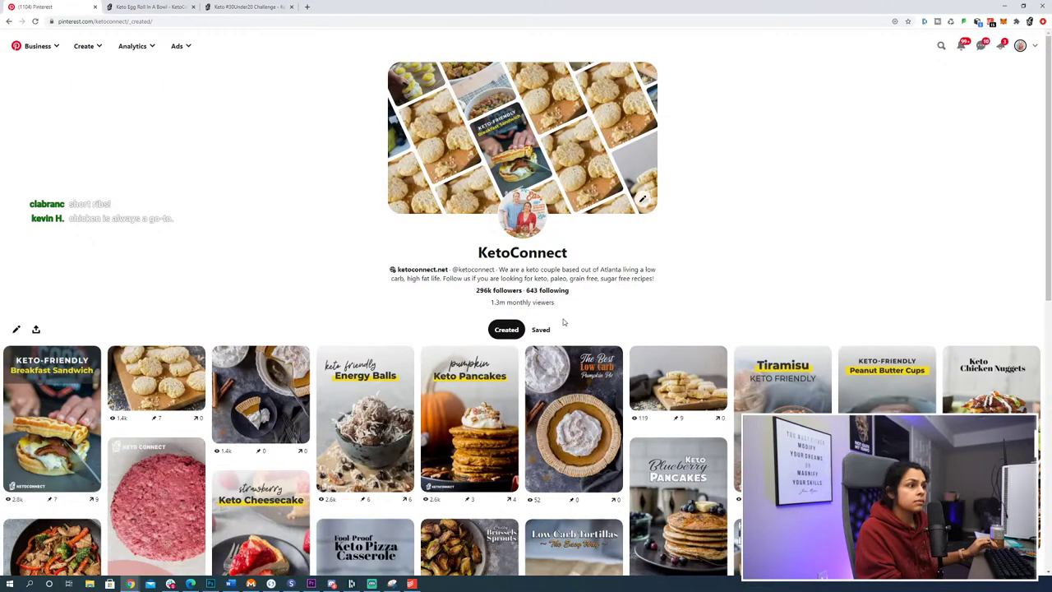
click(540, 330)
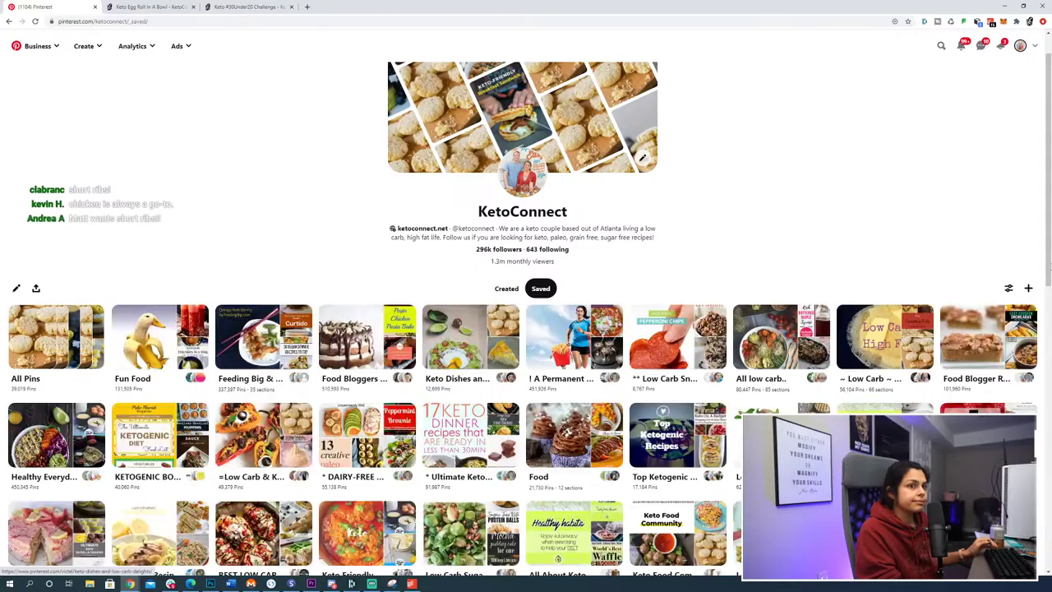
scroll(826, 328, down, 8)
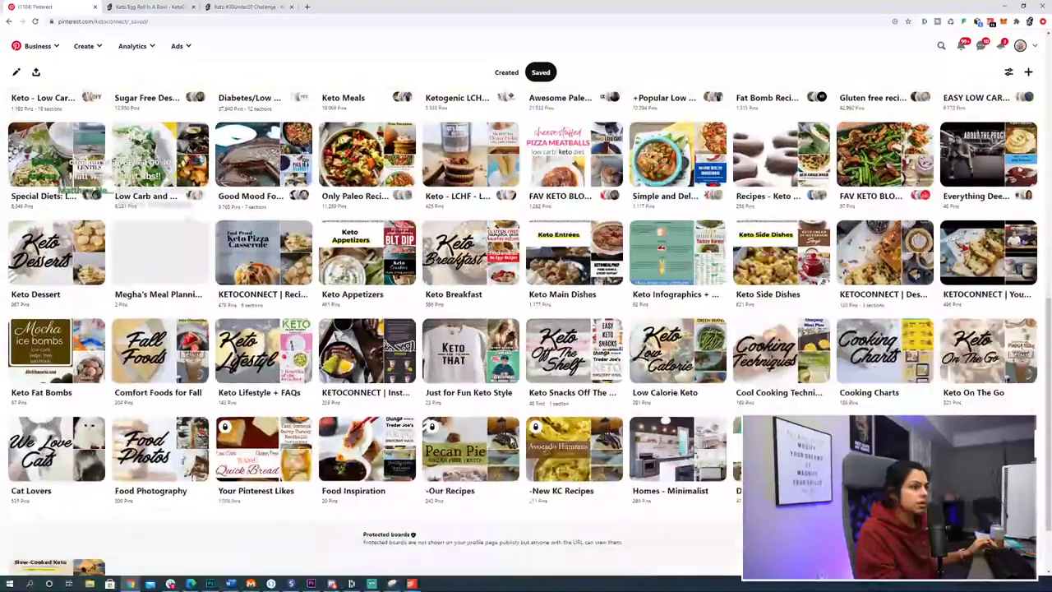
scroll(219, 528, up, 2)
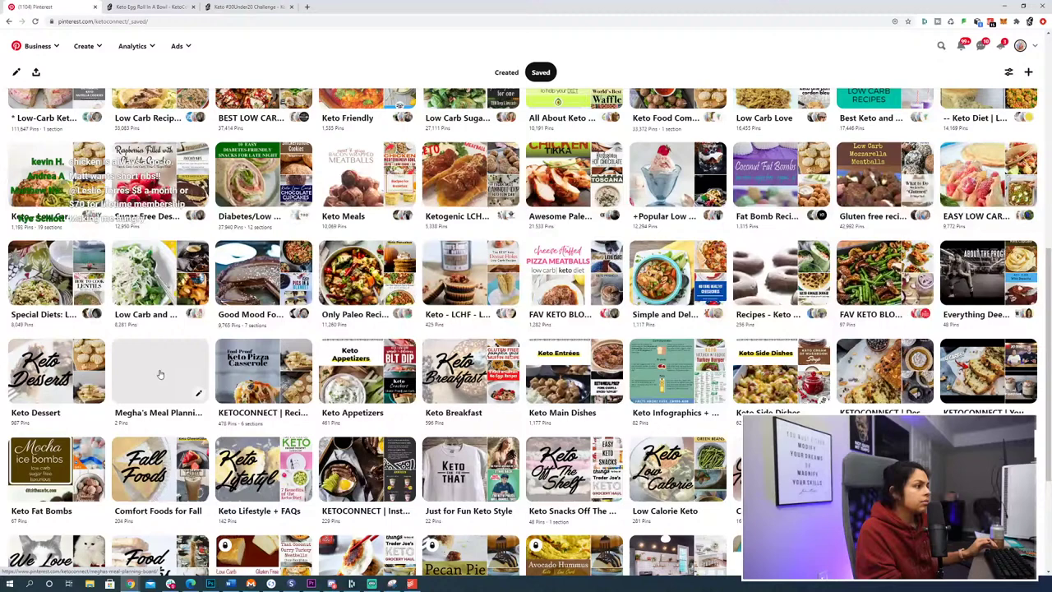
click(118, 371)
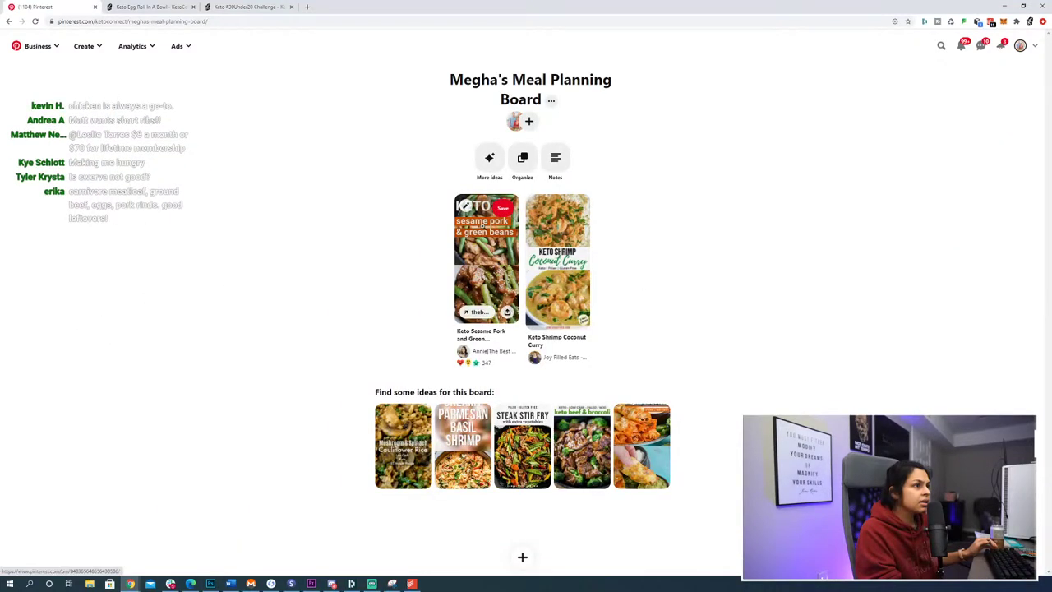
Switch to Todoist and add the task "sesame chicken and asparagus" to the Meal Planning project
key(alt+Tab)
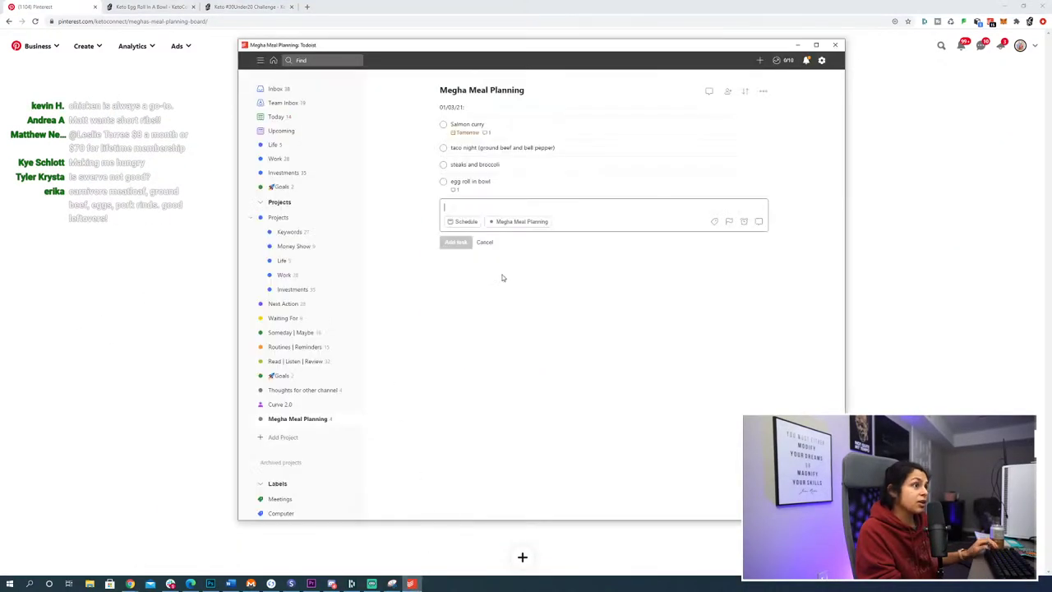
text(sesame chicken and asparagus)
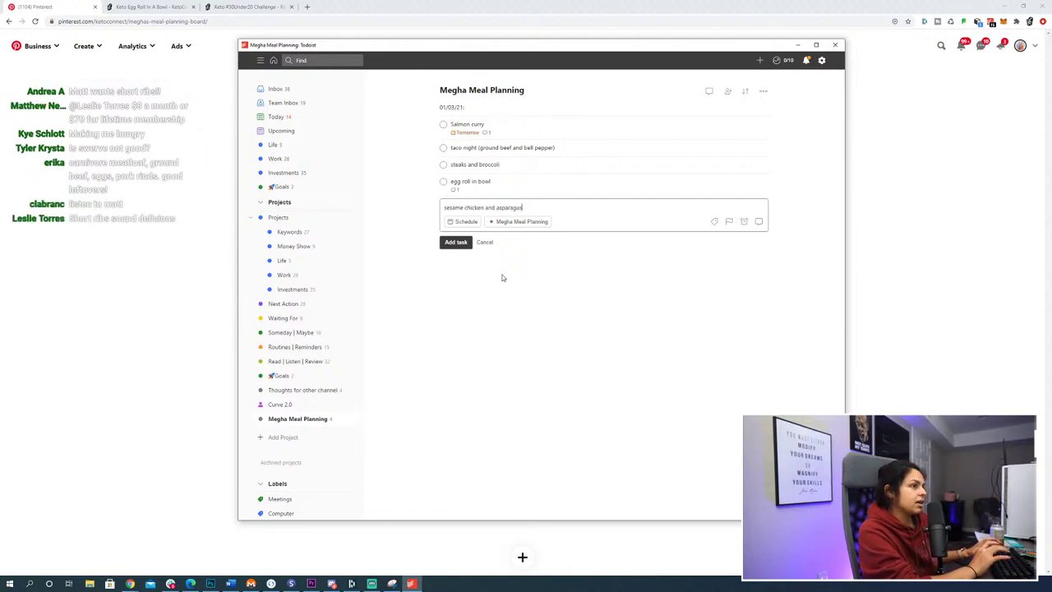
key(Return)
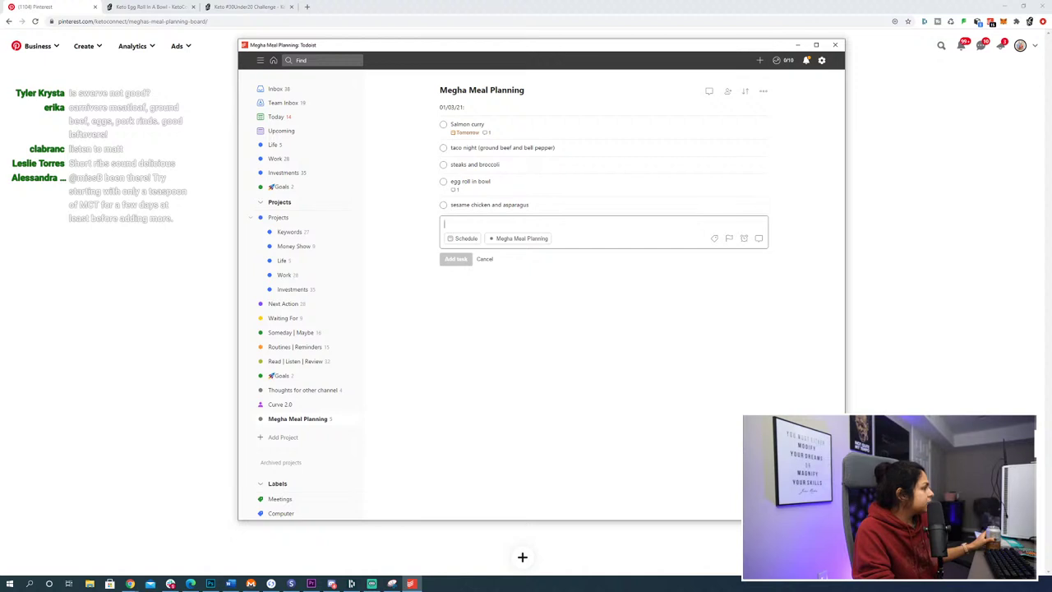
Switch to the browser, view the Keto #30Under20 Challenge page and return to the Pinterest board
click(166, 218)
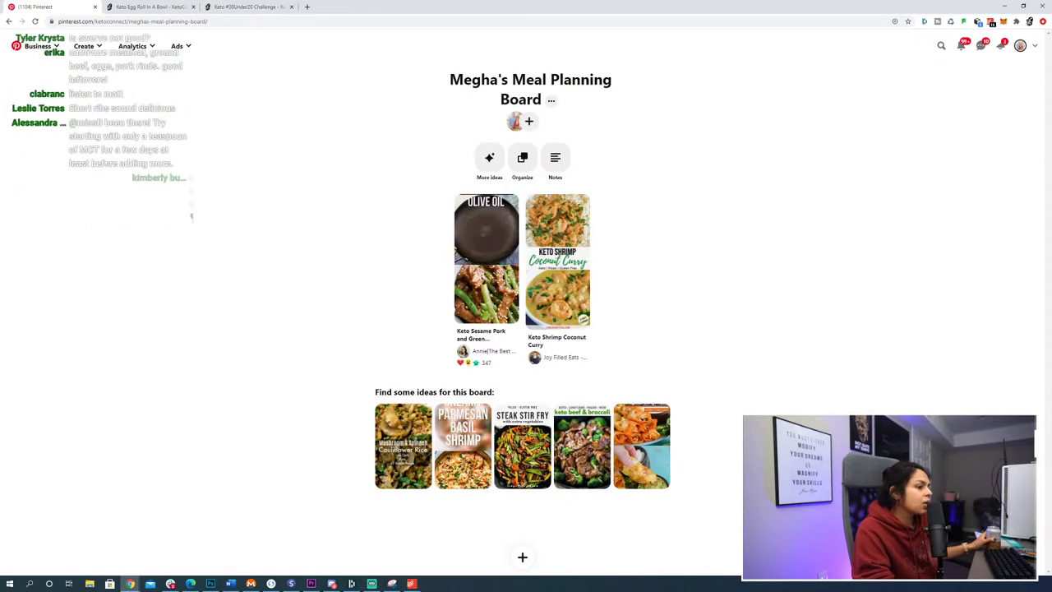
click(415, 583)
click(420, 524)
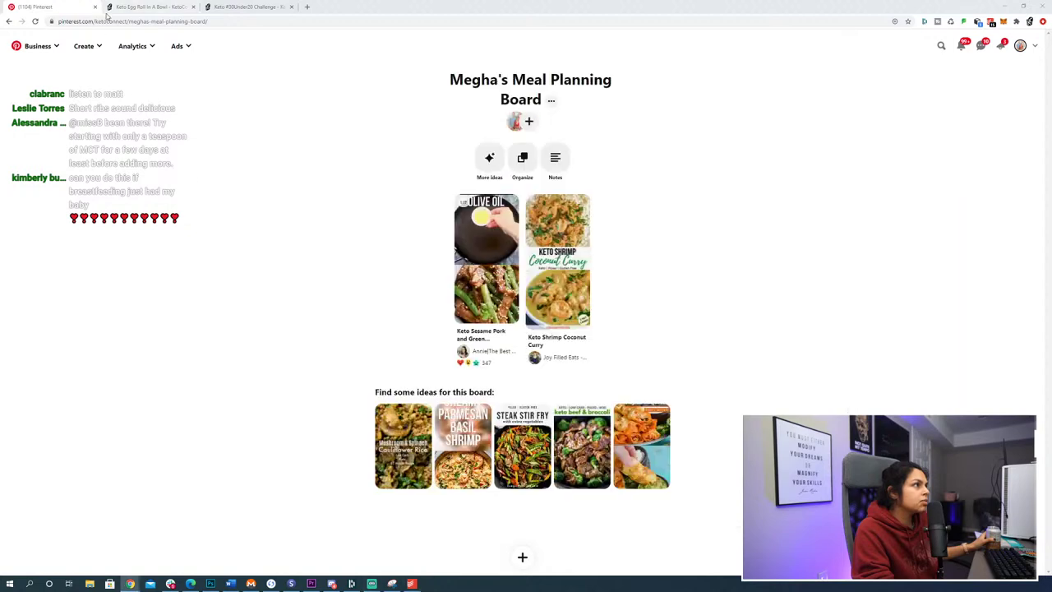
click(148, 7)
click(247, 7)
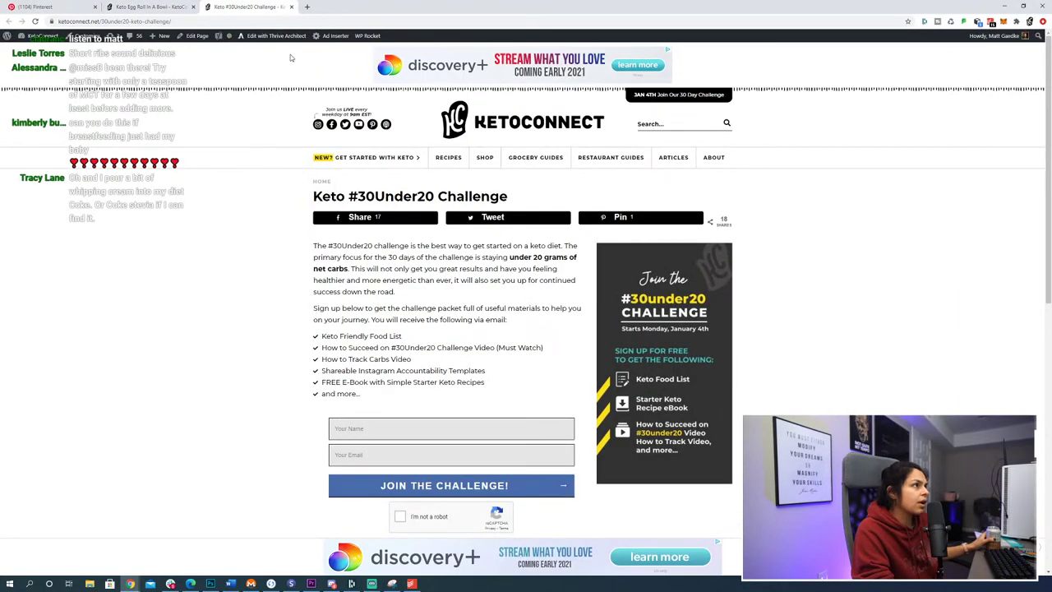
click(81, 5)
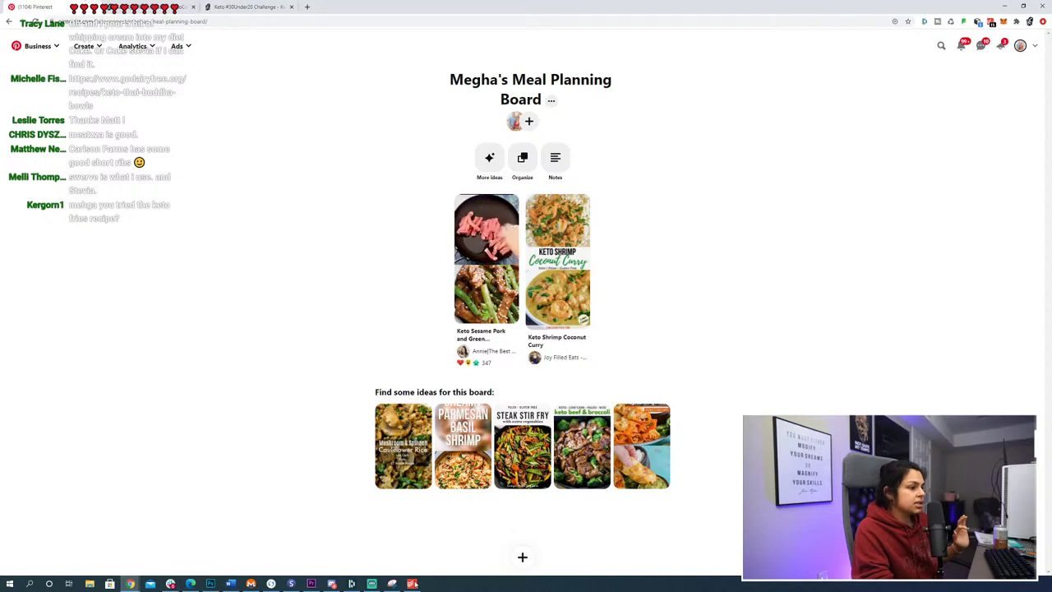
In Todoist, move taco night to the top of the list and egg roll in bowl to second place, and close the empty task entry
click(412, 583)
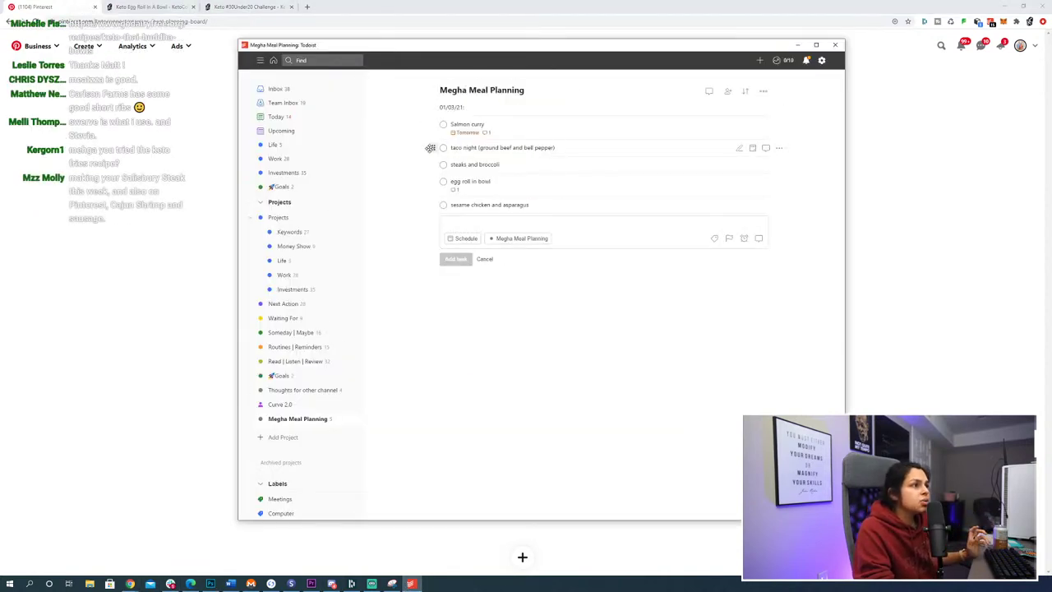
drag(429, 147, 433, 126)
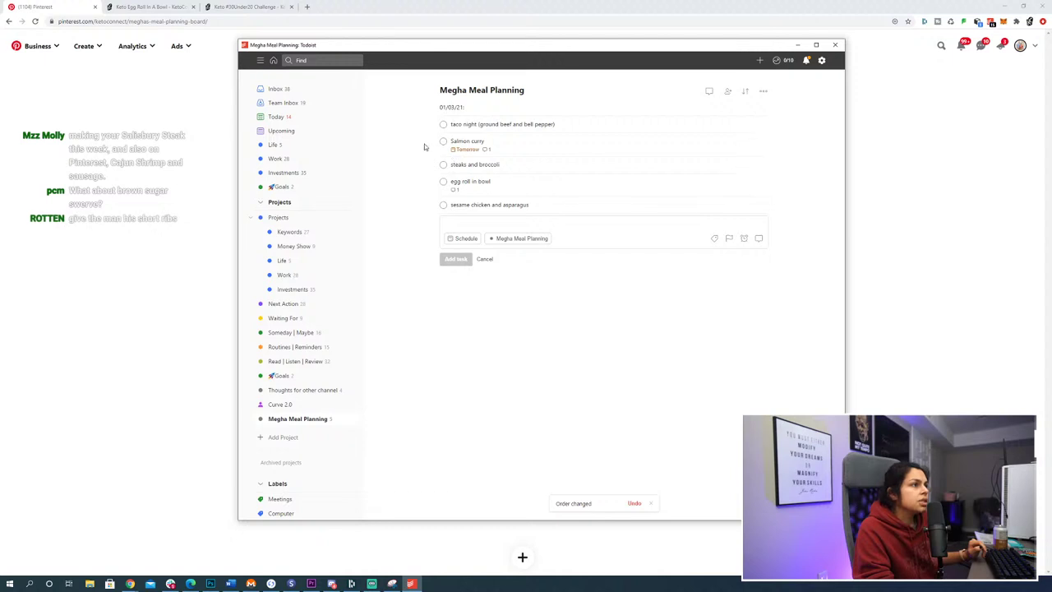
drag(433, 205, 434, 142)
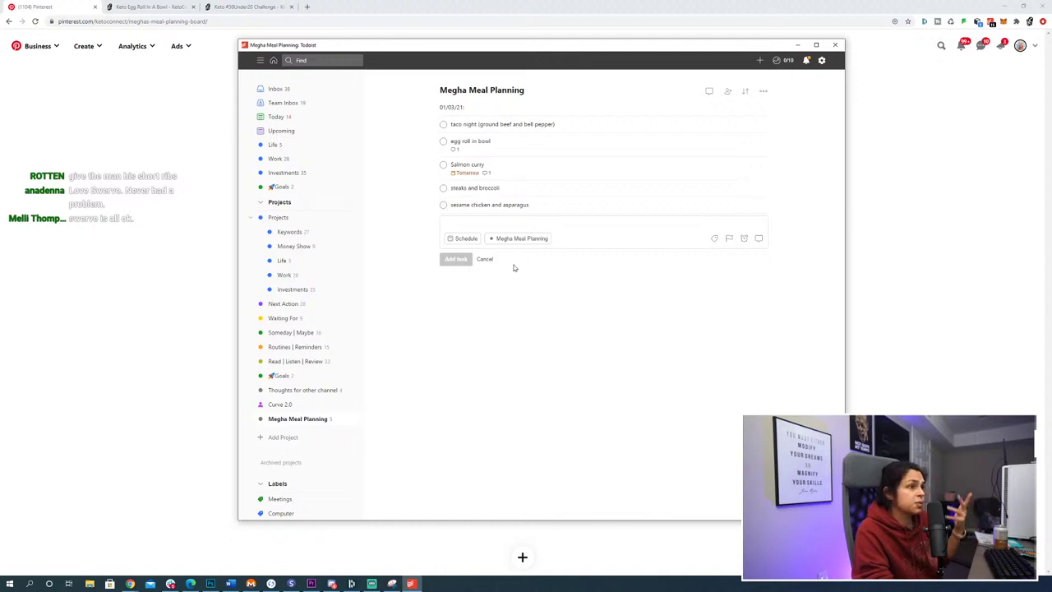
click(485, 259)
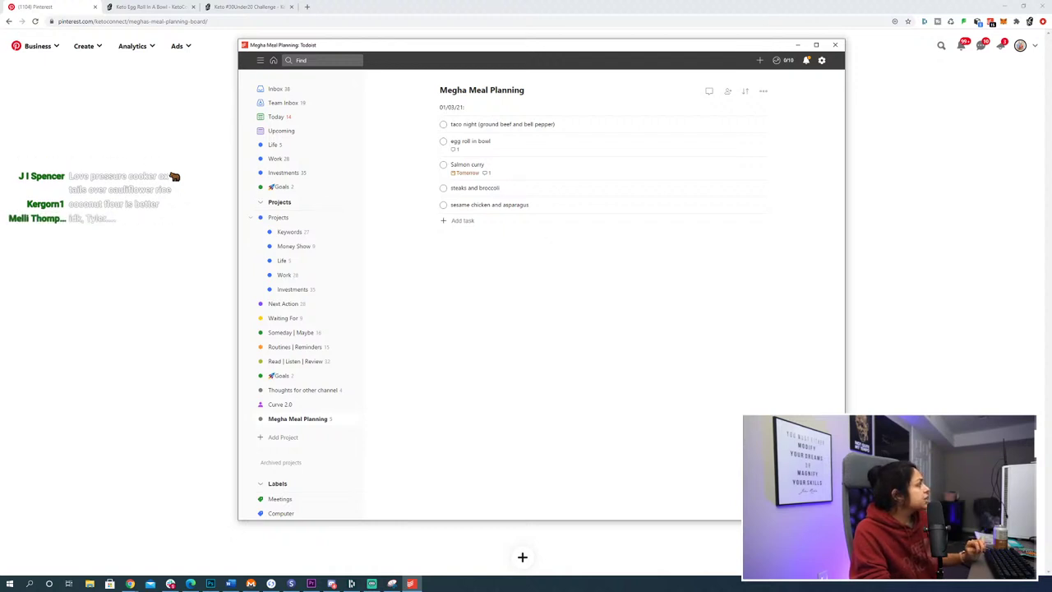
key(alt+Tab)
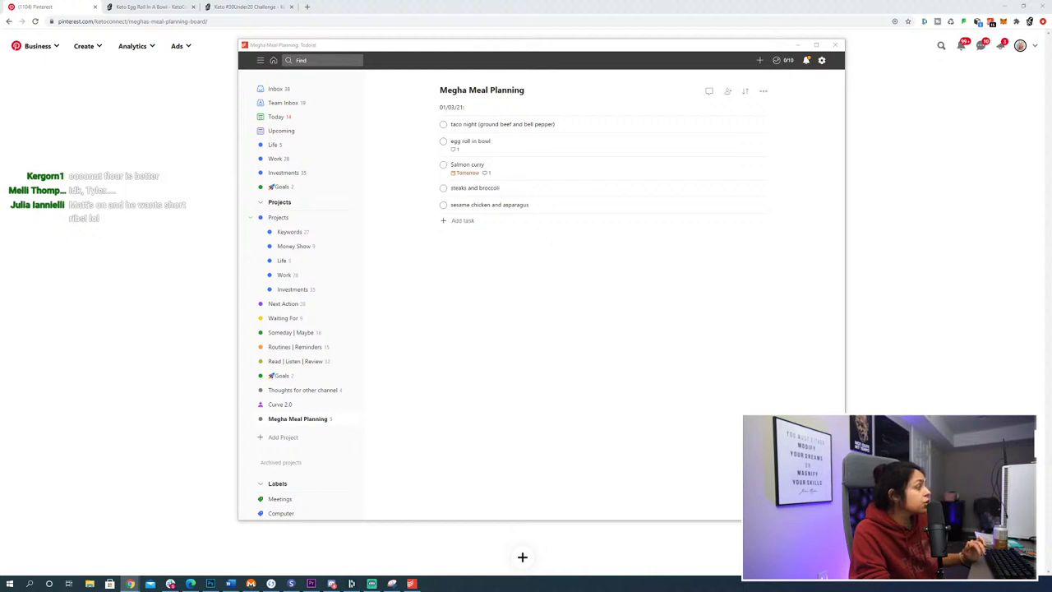
key(alt+Tab)
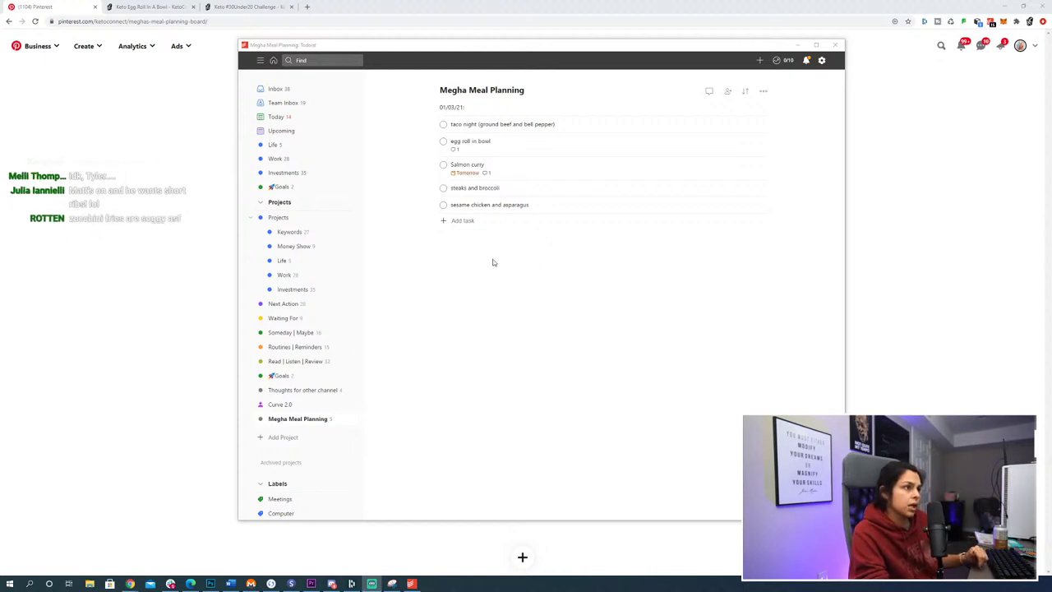
click(448, 220)
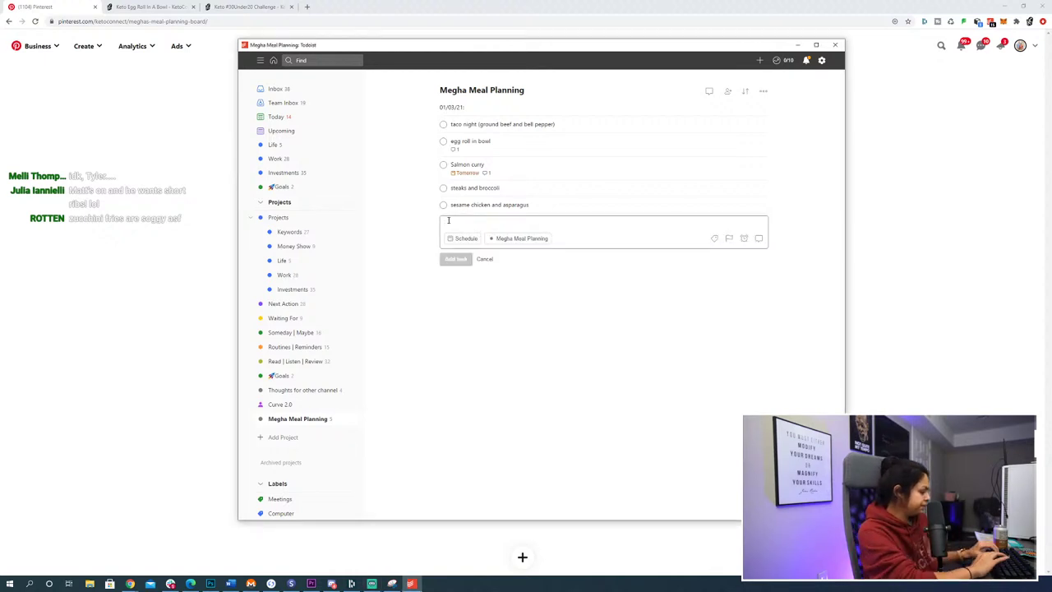
text(Sh)
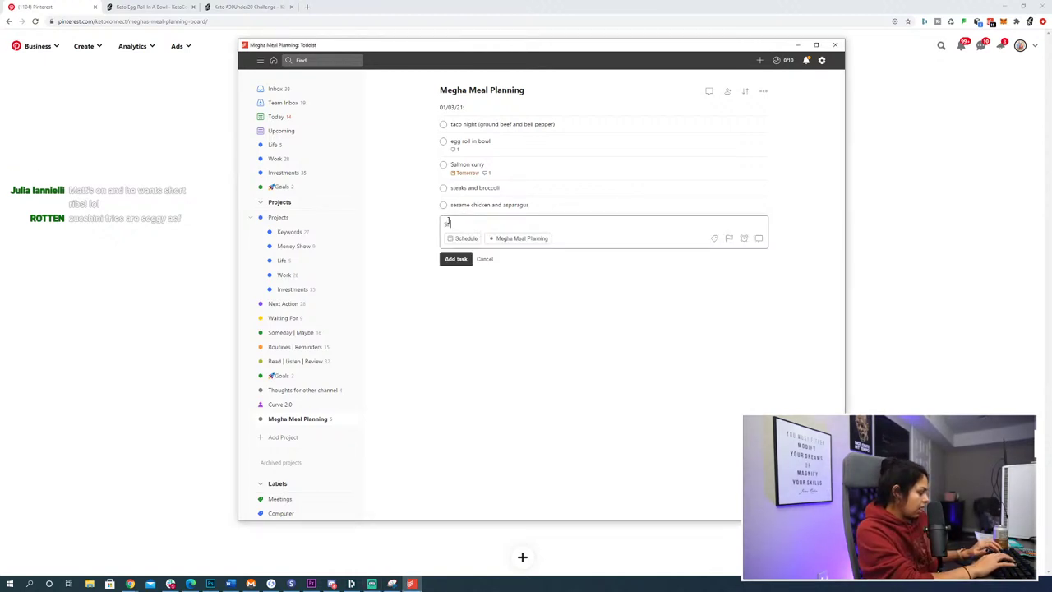
text(ort ribs)
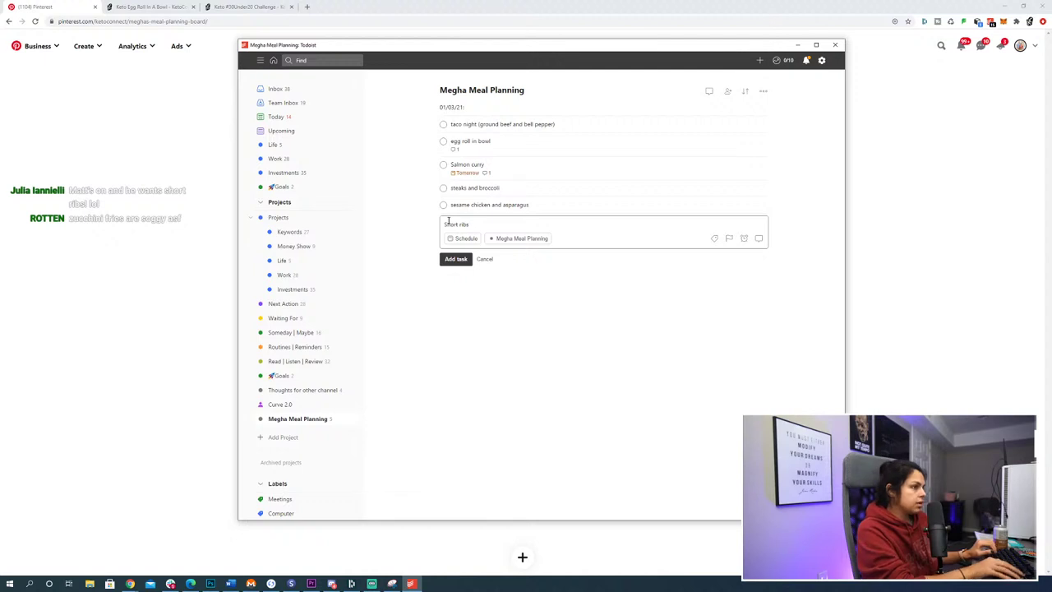
click(448, 223)
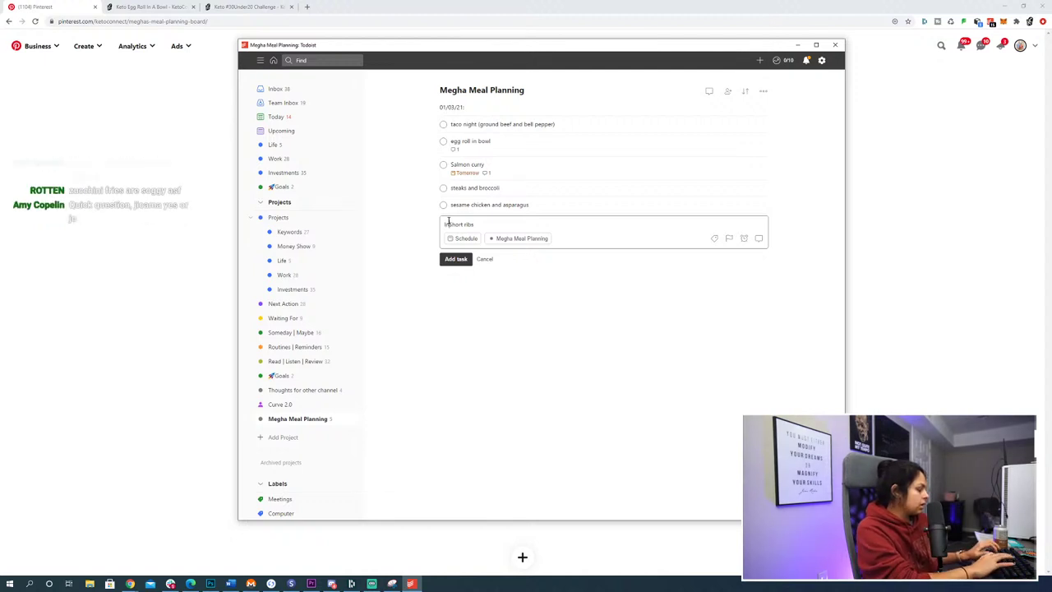
text(Instant Pot)
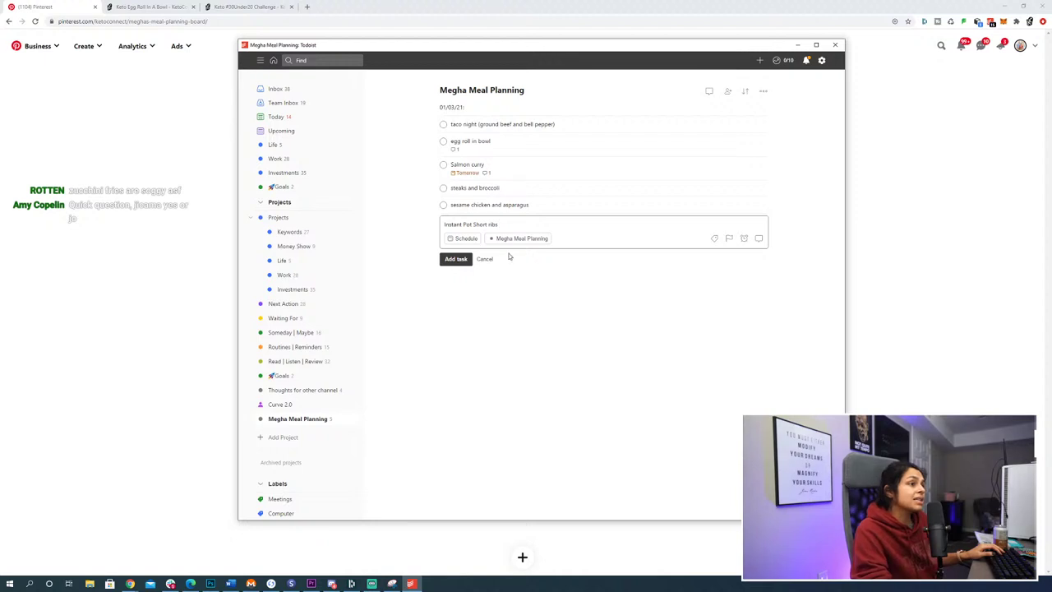
click(483, 258)
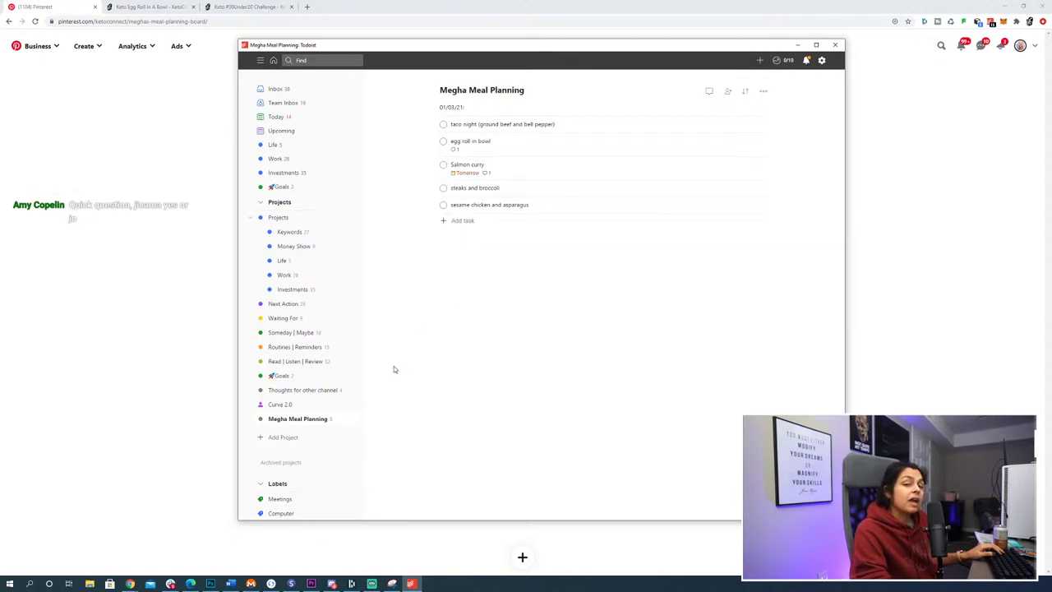
Add the task "Instant Pot Short Ribs" at the end of the meal list and close the empty task entry
click(465, 220)
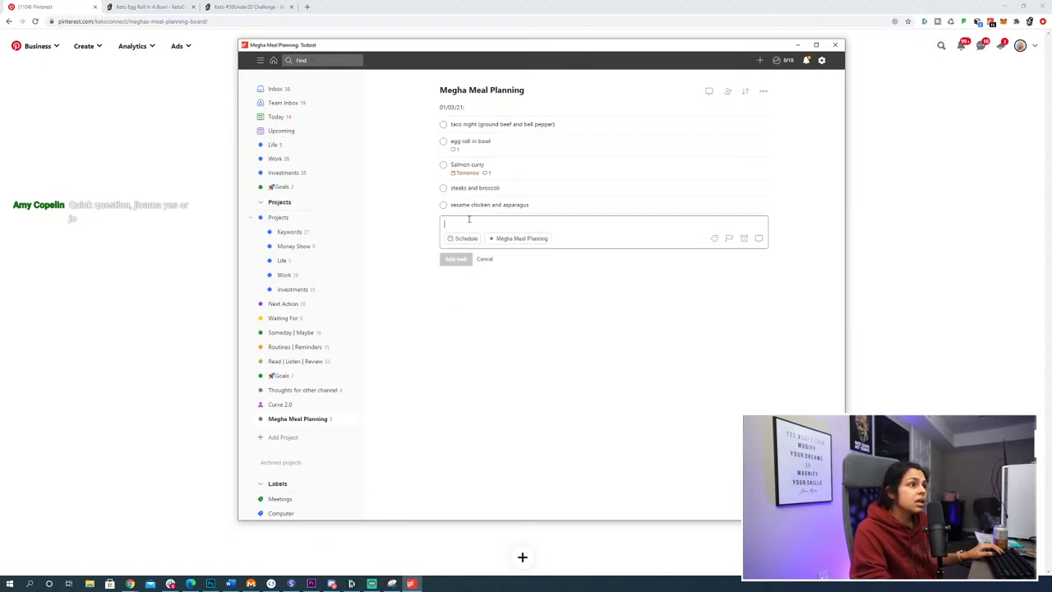
text(Inst)
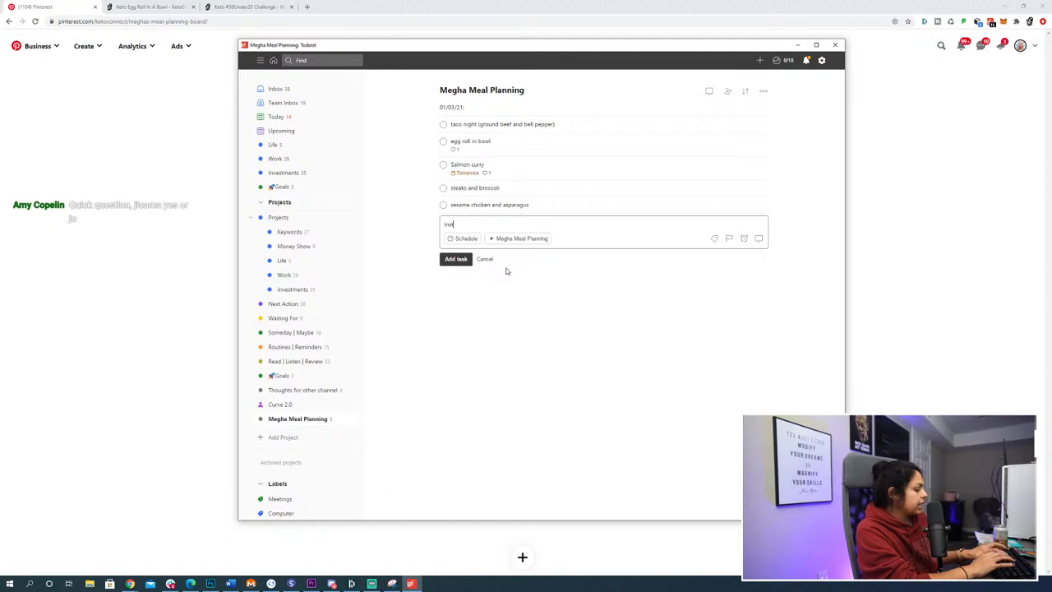
text(ant Pot Sh)
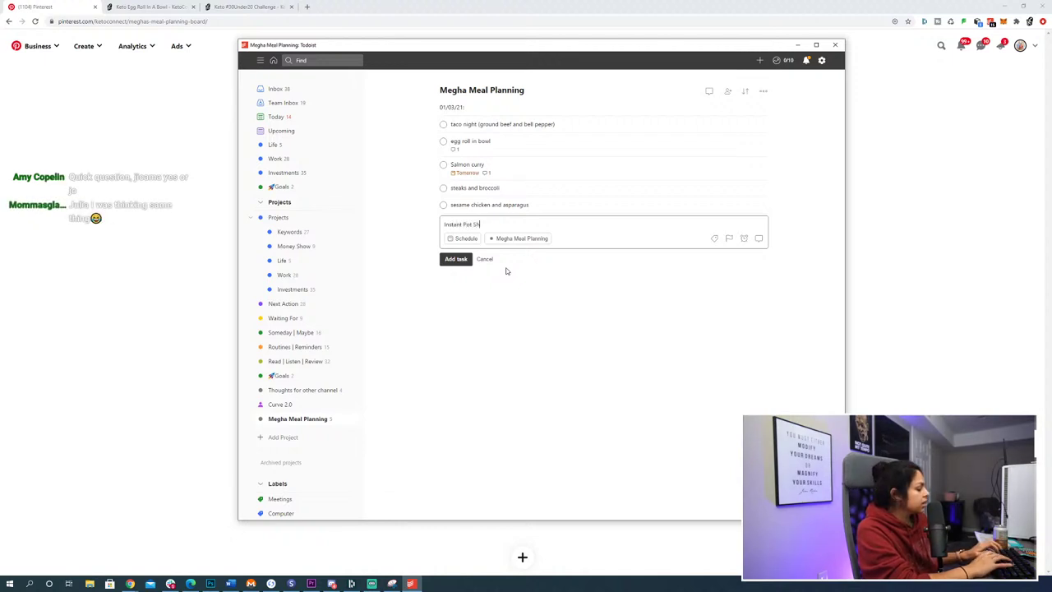
text(ort Ribs)
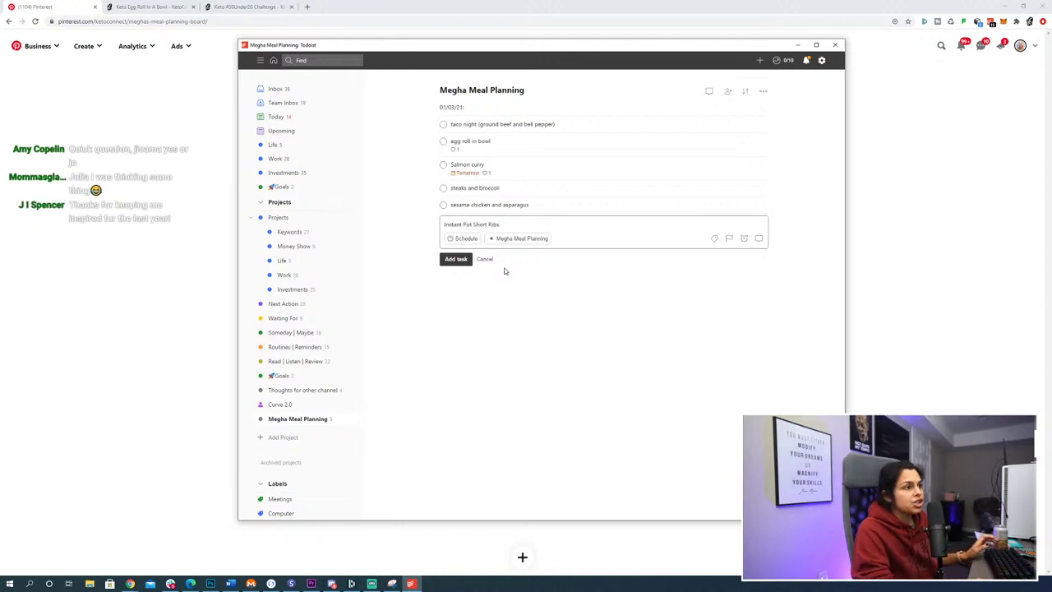
click(433, 263)
click(451, 263)
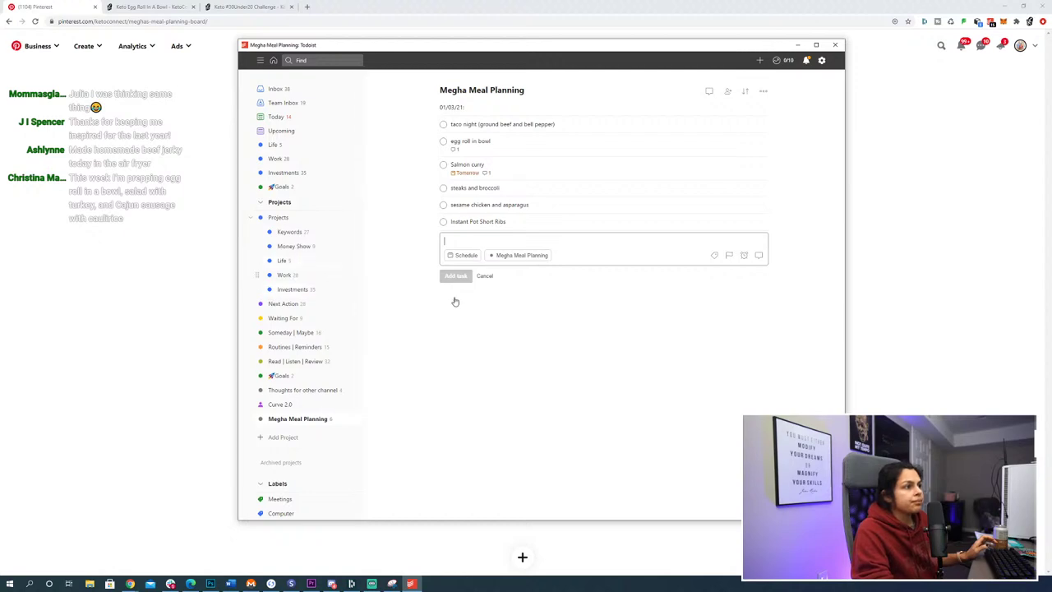
click(484, 274)
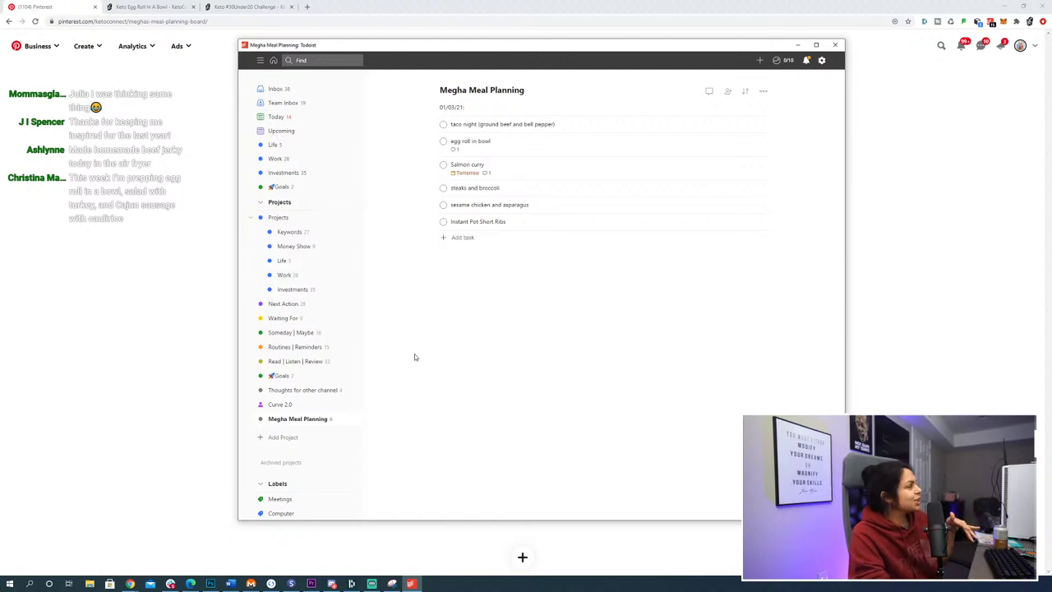
key(alt+Tab)
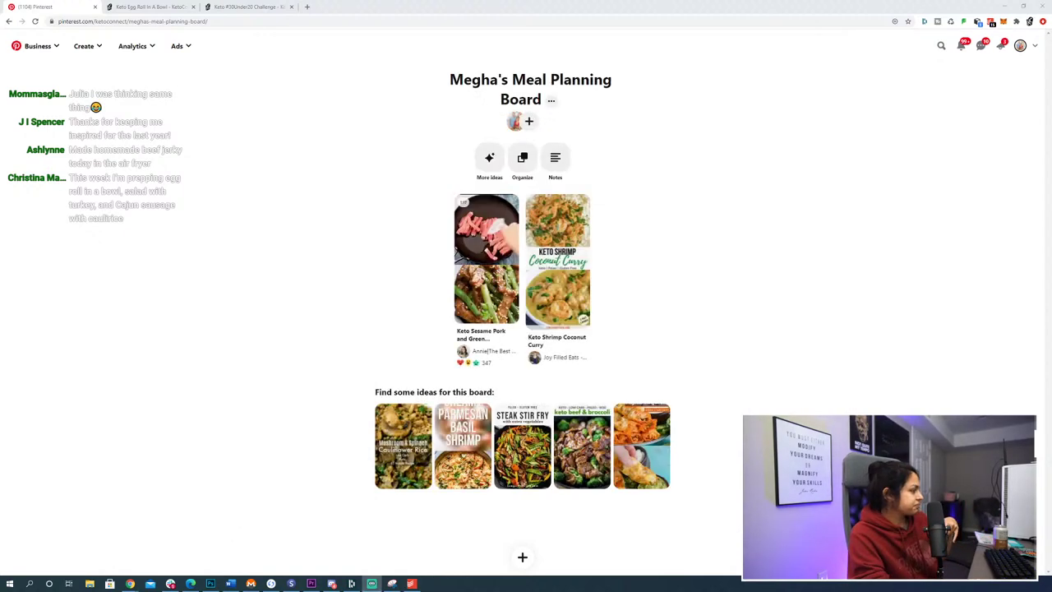
key(alt+Tab)
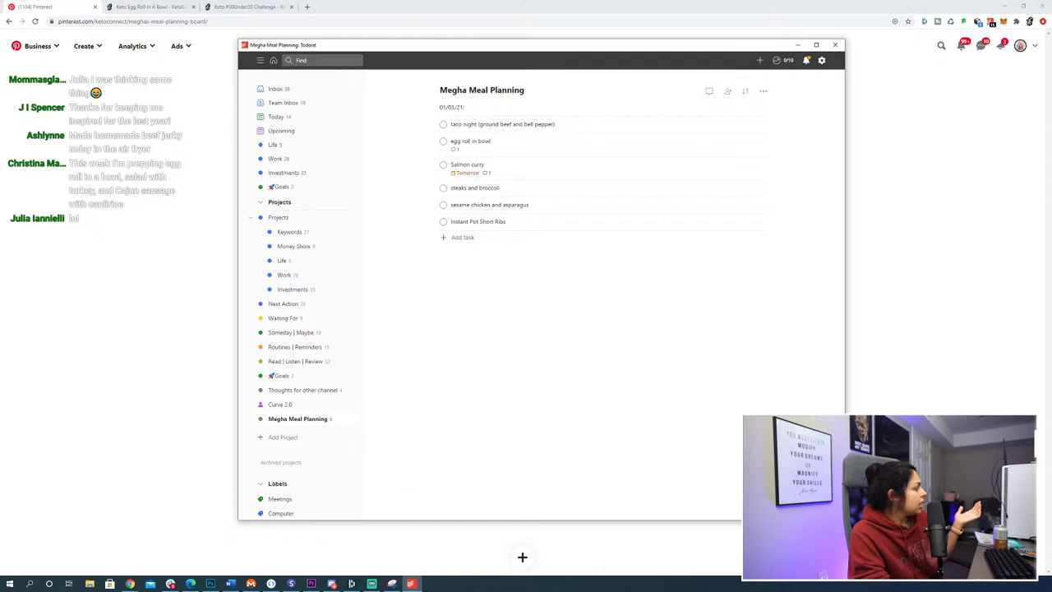